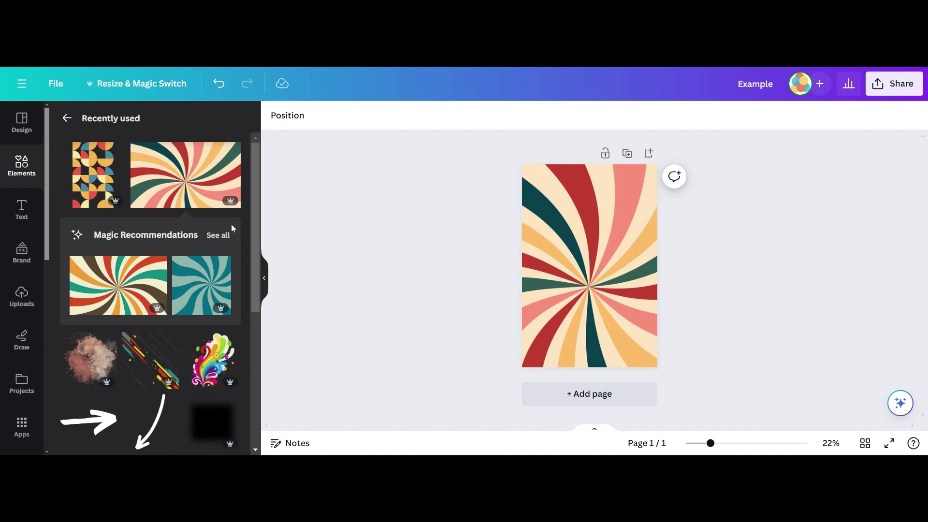
- Add the uploaded black-and-white portrait with round sunglasses and a white background to the page
{"action": "left_click", "coordinate": [23, 295]}
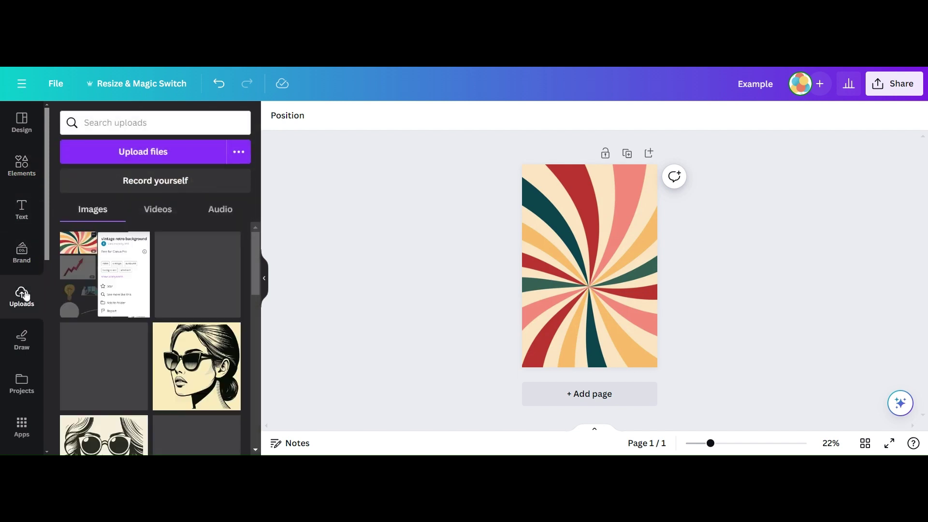
{"action": "scroll", "coordinate": [189, 381], "scroll_direction": "down", "scroll_amount": 5}
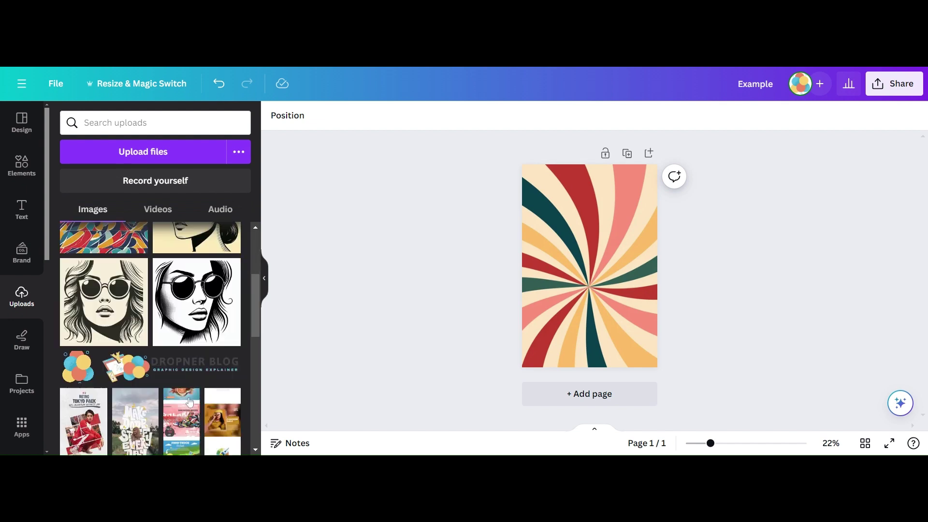
{"action": "scroll", "coordinate": [189, 381], "scroll_direction": "up", "scroll_amount": 3}
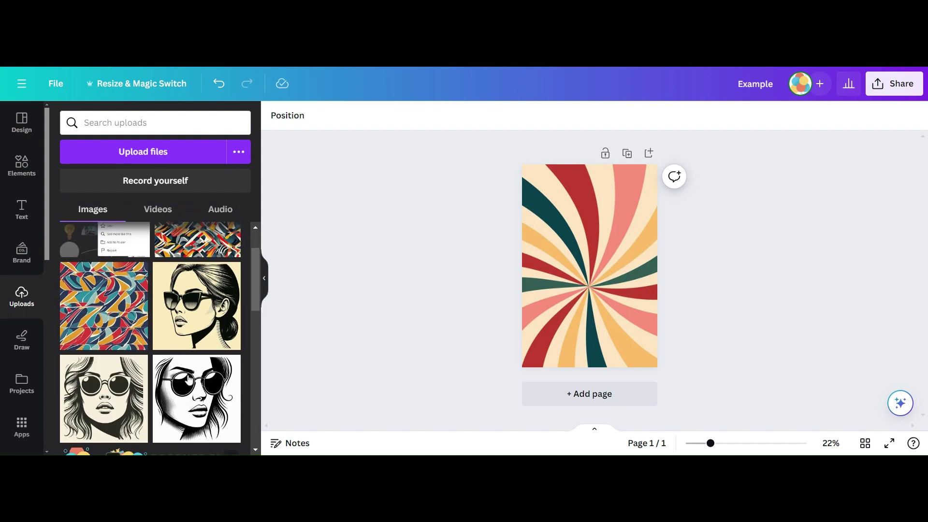
{"action": "left_click", "coordinate": [189, 382]}
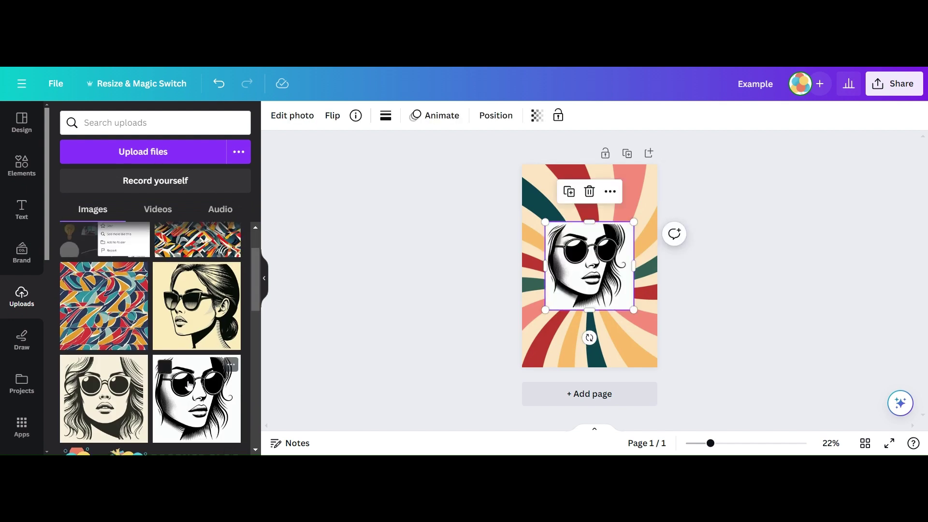
- Remove the white background from the portrait with BG Remover
{"action": "left_click", "coordinate": [264, 278]}
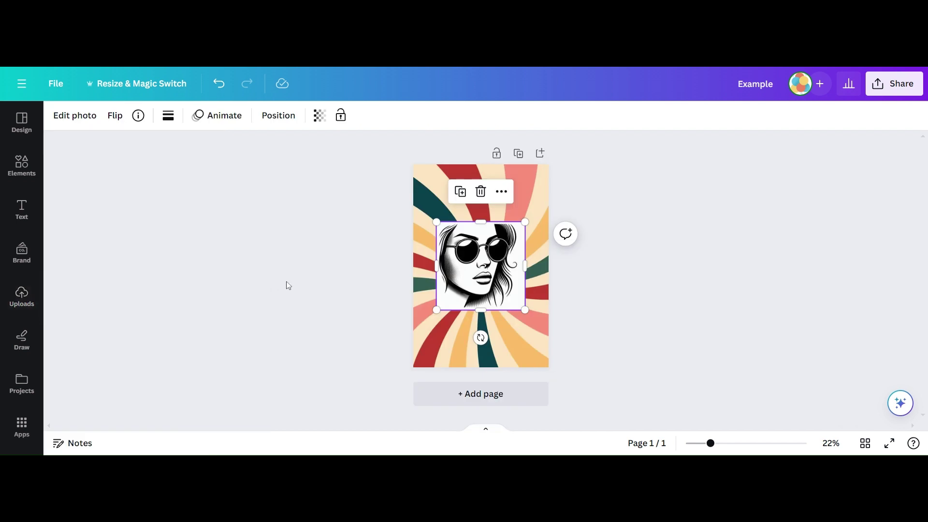
{"action": "left_click", "coordinate": [65, 118]}
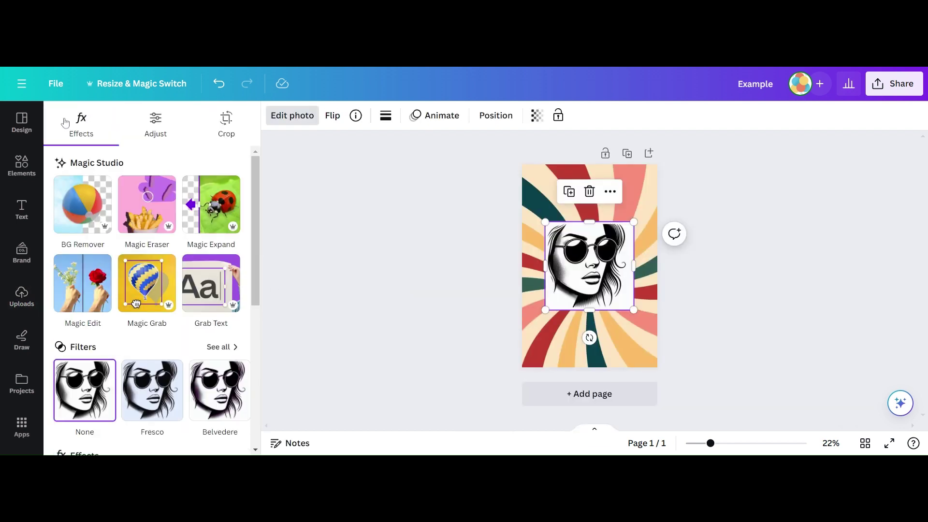
{"action": "left_click", "coordinate": [67, 200]}
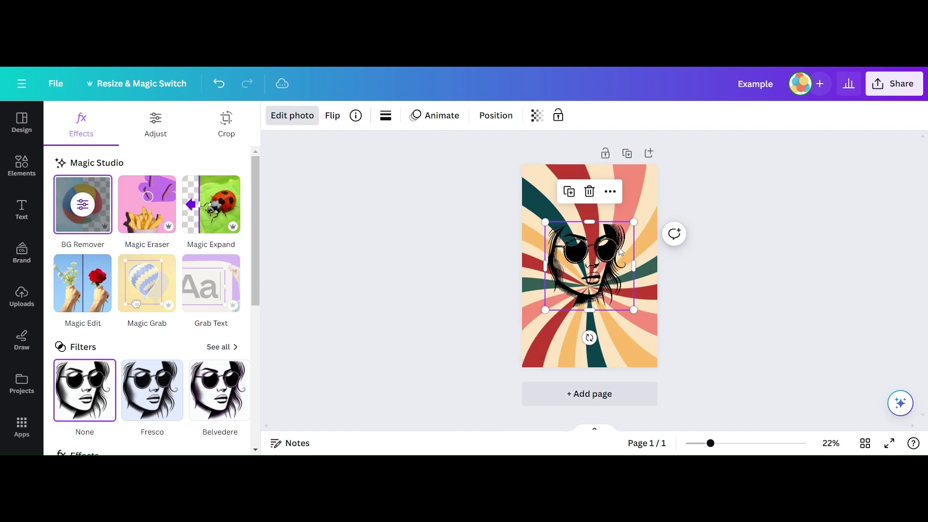
- Enlarge the portrait to the full page width and align it with the page's upper edge
{"action": "left_click_drag", "start_coordinate": [633, 222], "coordinate": [655, 202]}
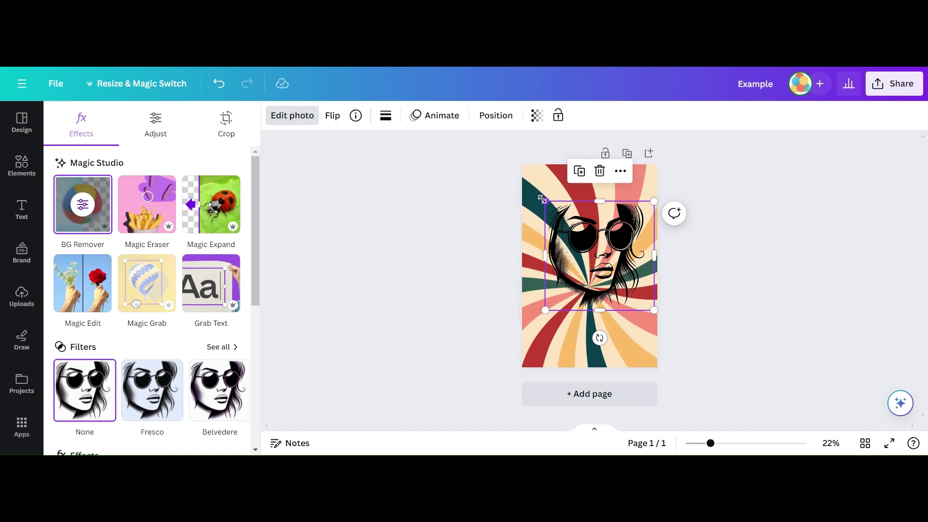
{"action": "left_click_drag", "start_coordinate": [542, 198], "coordinate": [503, 190]}
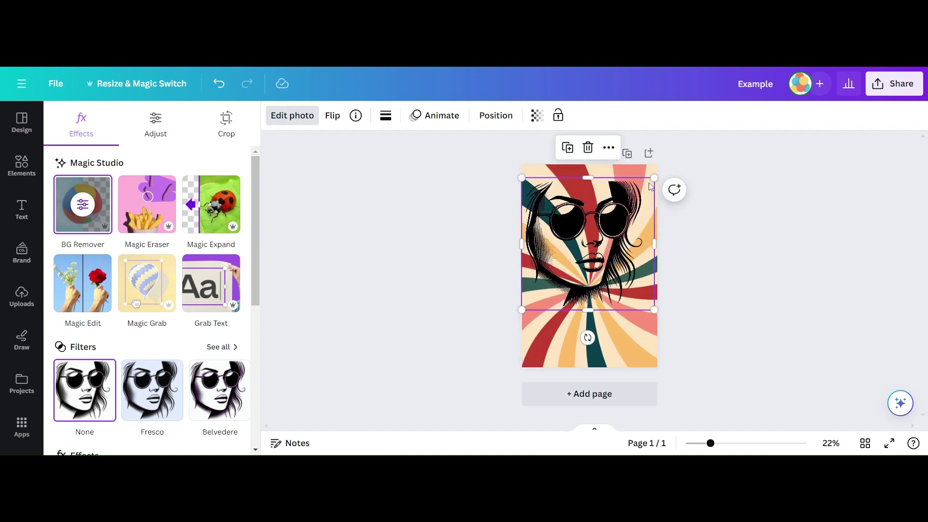
{"action": "left_click_drag", "start_coordinate": [652, 177], "coordinate": [657, 175]}
{"action": "left_click_drag", "start_coordinate": [600, 218], "coordinate": [594, 209]}
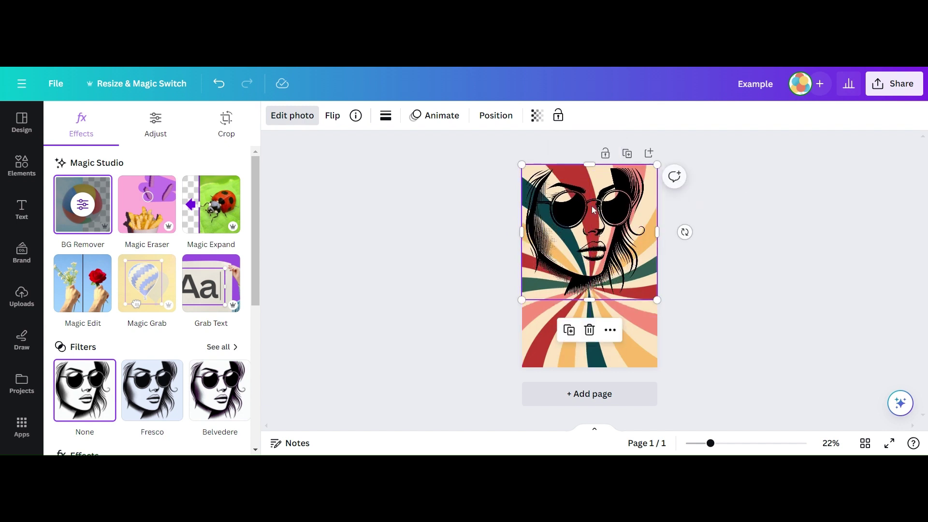
- Flip the portrait horizontally and shift it so that it overhangs the page's right edge
{"action": "left_click", "coordinate": [334, 116]}
{"action": "left_click", "coordinate": [347, 153]}
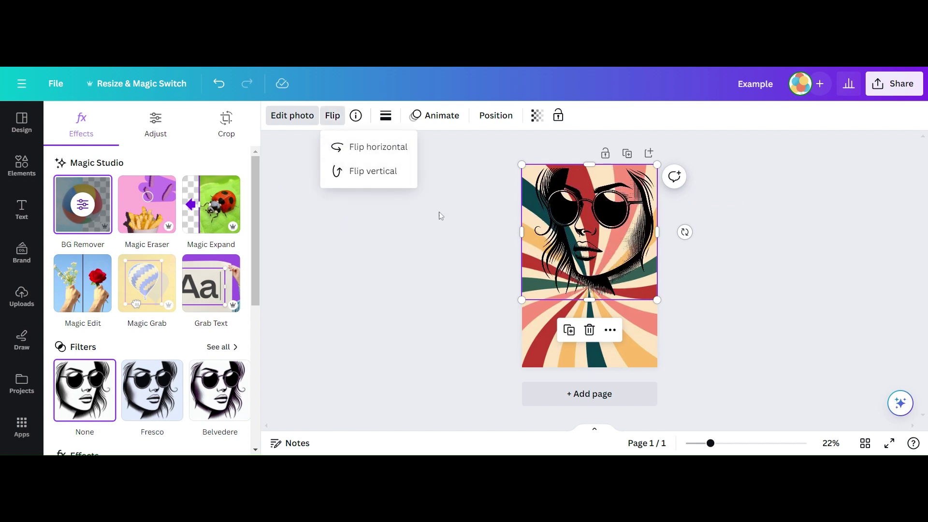
{"action": "left_click_drag", "start_coordinate": [584, 226], "coordinate": [619, 221]}
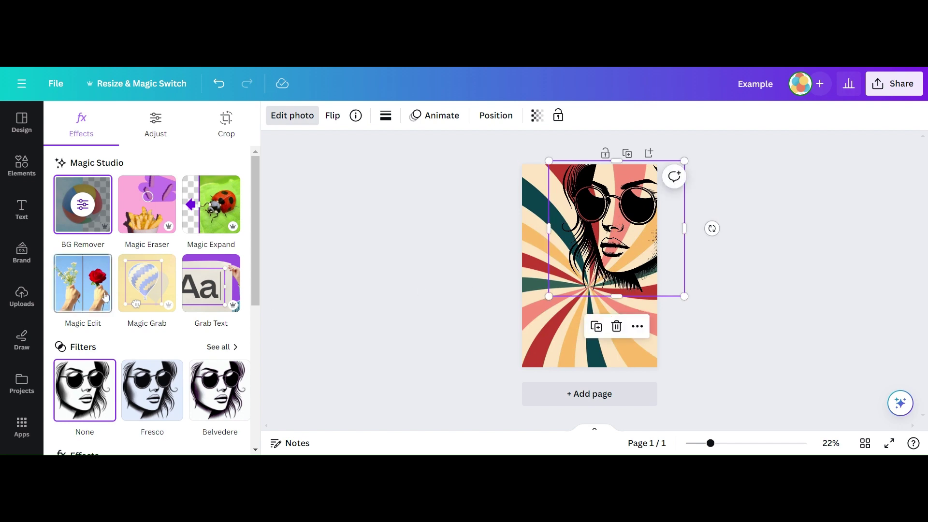
- Apply the Pomelo duotone effect to the portrait
{"action": "scroll", "coordinate": [155, 298], "scroll_direction": "down", "scroll_amount": 5}
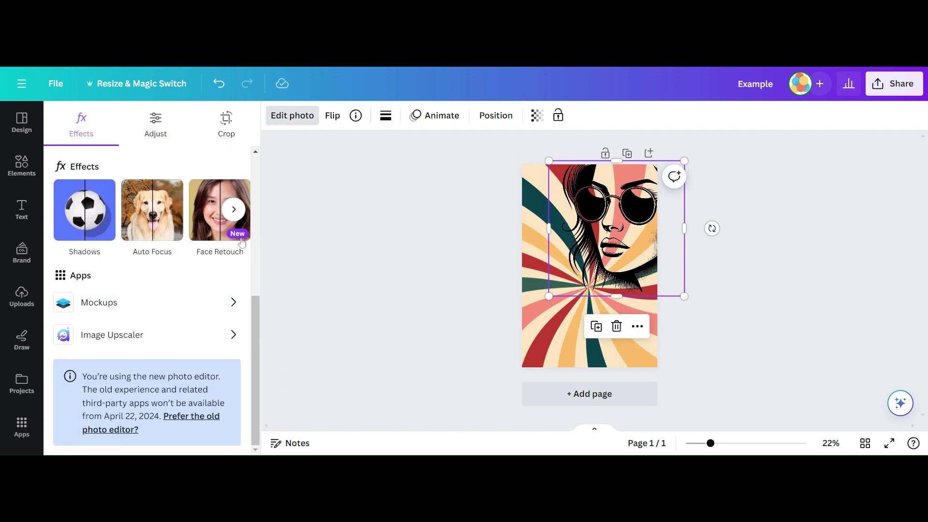
{"action": "left_click", "coordinate": [234, 210]}
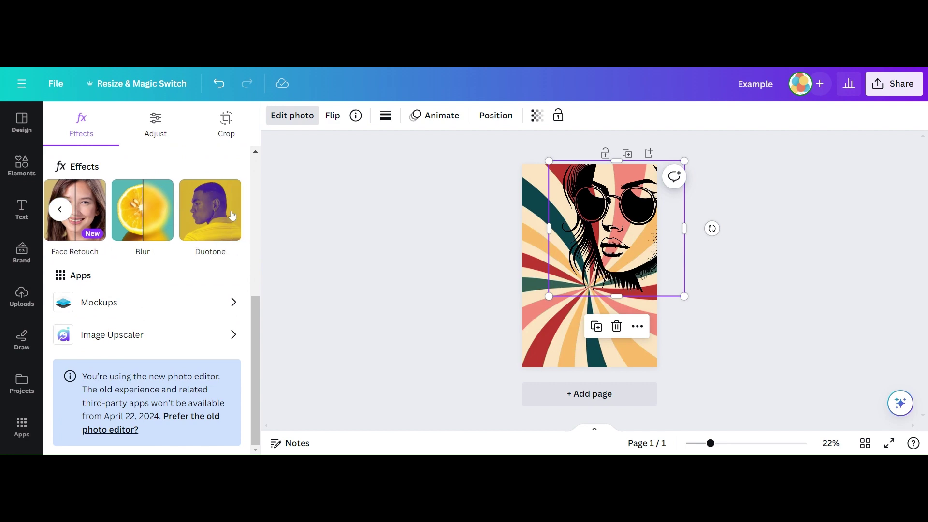
{"action": "left_click", "coordinate": [202, 224]}
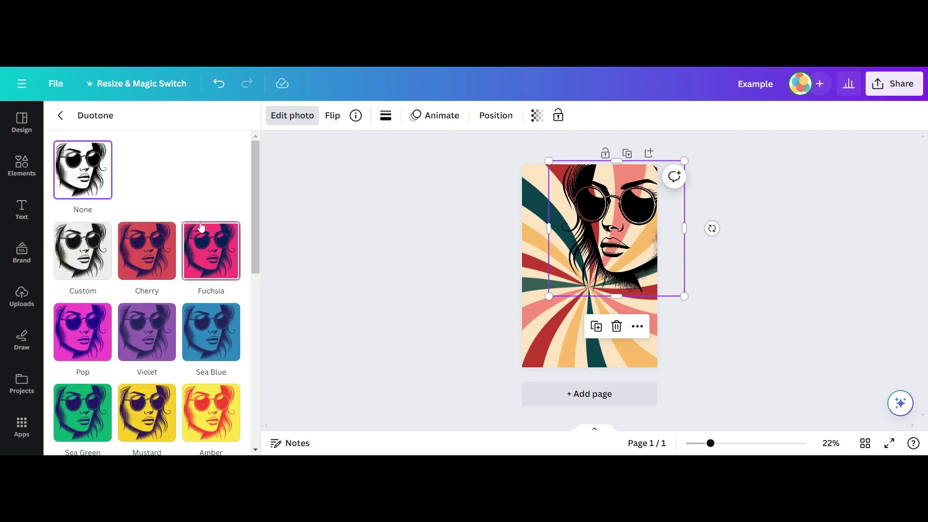
{"action": "scroll", "coordinate": [89, 281], "scroll_direction": "down", "scroll_amount": 5}
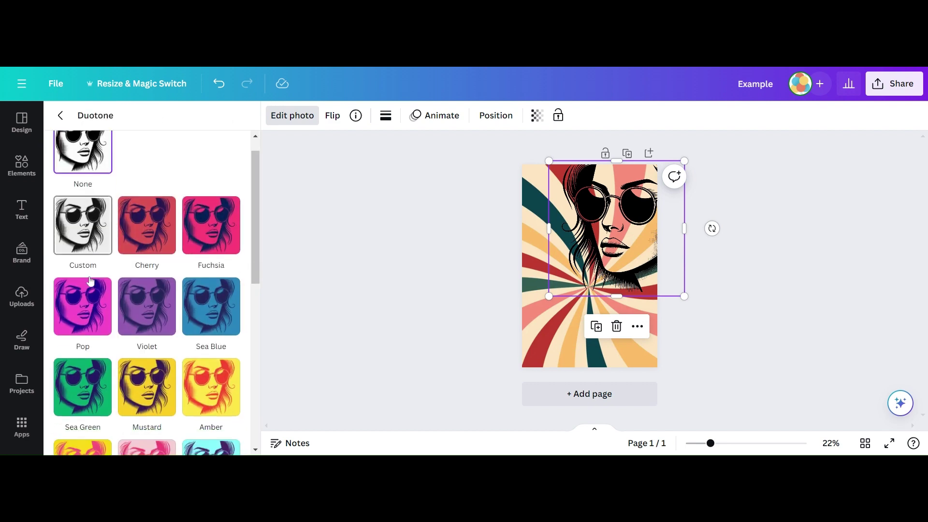
{"action": "left_click", "coordinate": [85, 213]}
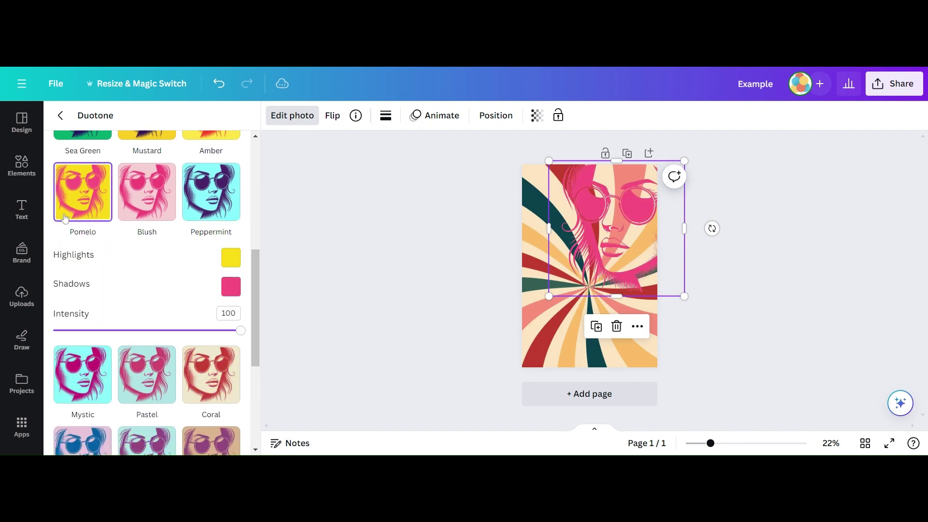
- Add the recently used abstract bauhaus shape and enlarge it to fill the page's upper-right corner over the portrait
{"action": "left_click", "coordinate": [19, 179]}
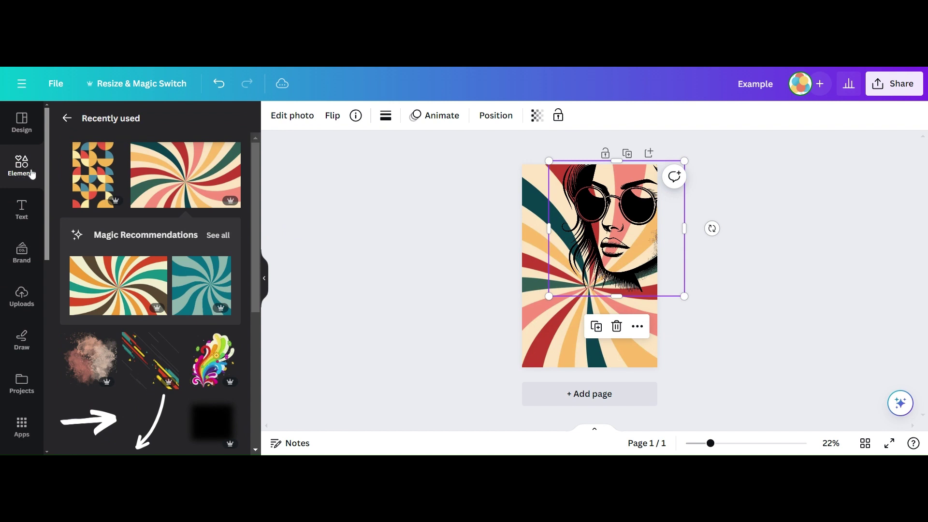
{"action": "left_click", "coordinate": [81, 190]}
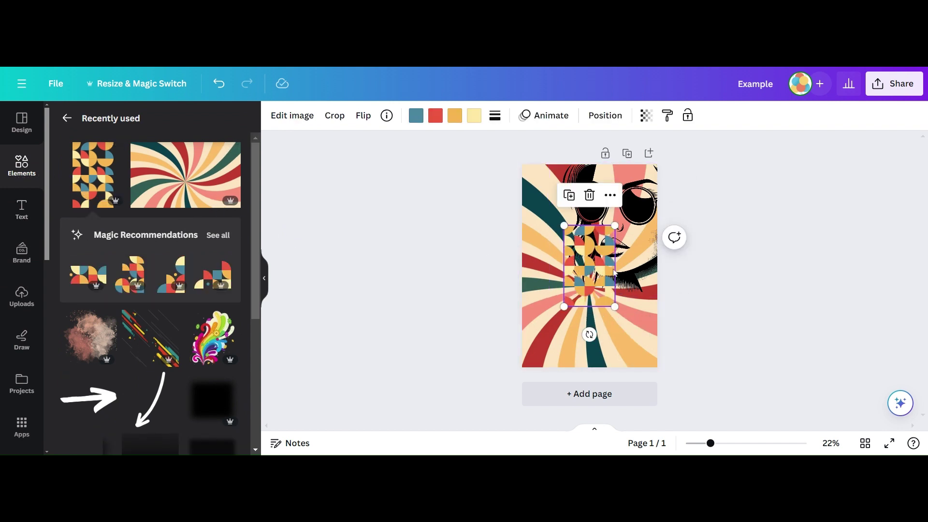
{"action": "mouse_move", "coordinate": [589, 266]}
{"action": "left_mouse_down"}
{"action": "mouse_move", "coordinate": [592, 231]}
{"action": "mouse_move", "coordinate": [626, 208]}
{"action": "mouse_move", "coordinate": [570, 283]}
{"action": "mouse_move", "coordinate": [581, 264]}
{"action": "left_mouse_up"}
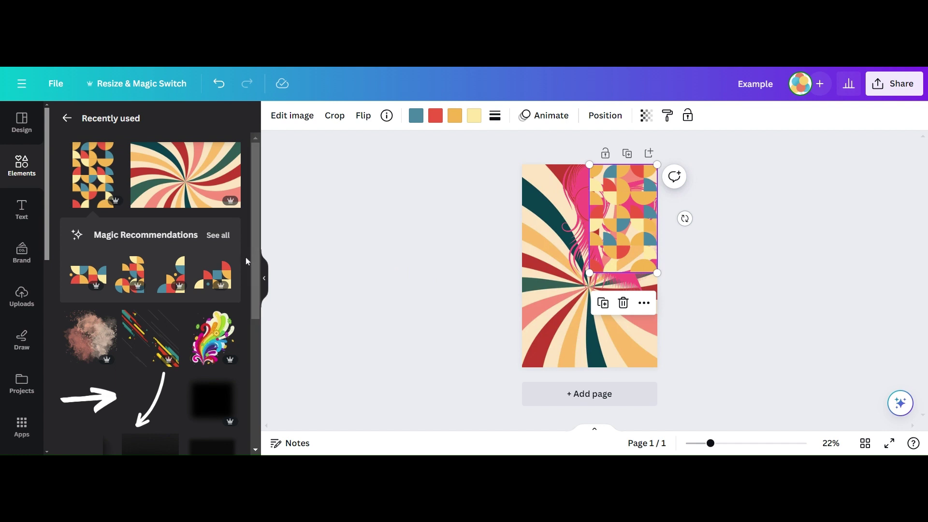
- Add the Abstract splash paint element in the page's upper-left corner and duplicate the pink portrait on top of the shapes
{"action": "left_click", "coordinate": [105, 342]}
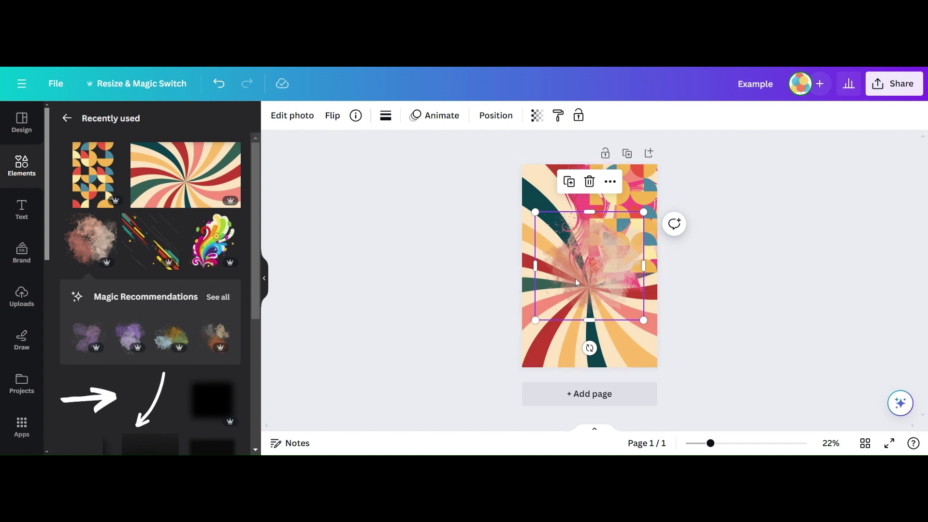
{"action": "left_click_drag", "start_coordinate": [575, 278], "coordinate": [565, 232]}
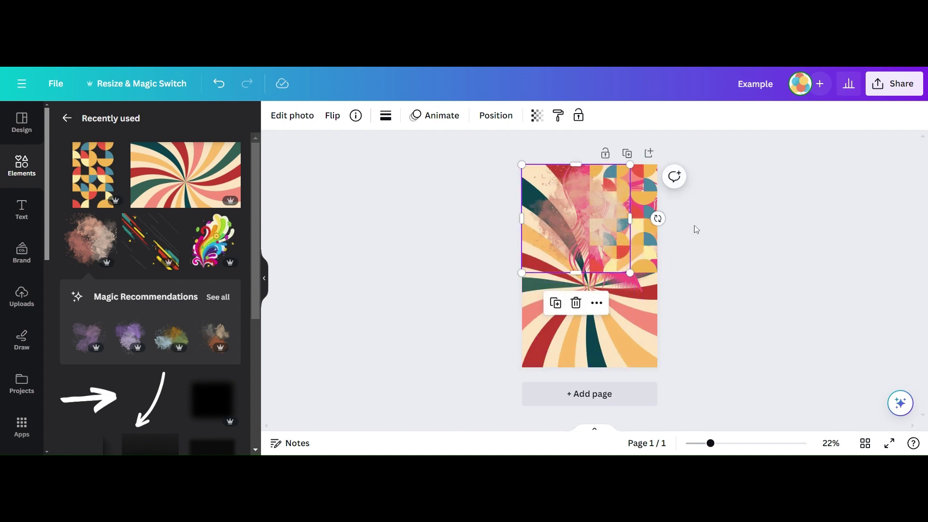
{"action": "left_click_drag", "start_coordinate": [629, 273], "coordinate": [684, 296]}
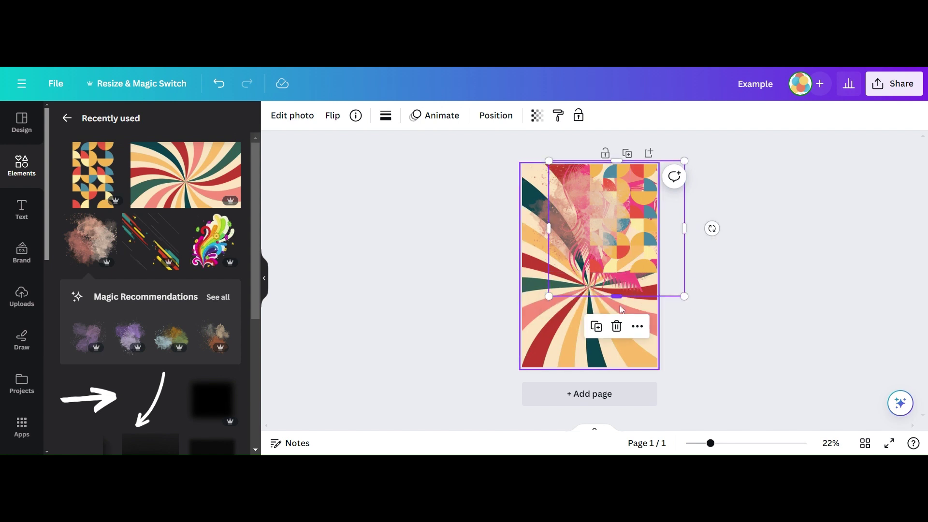
{"action": "left_click", "coordinate": [599, 327]}
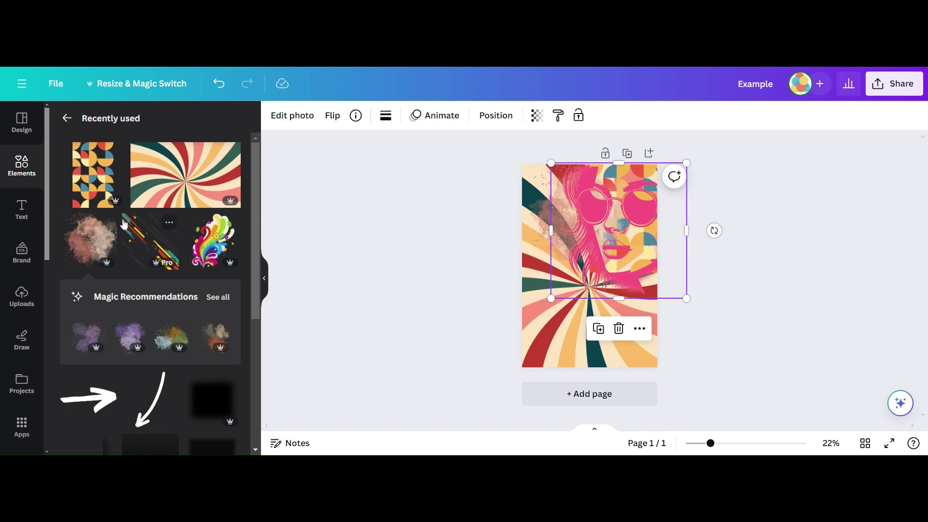
- Examine the details of the Abstract splash paint and abstract bauhaus shape elements
{"action": "left_click", "coordinate": [107, 224]}
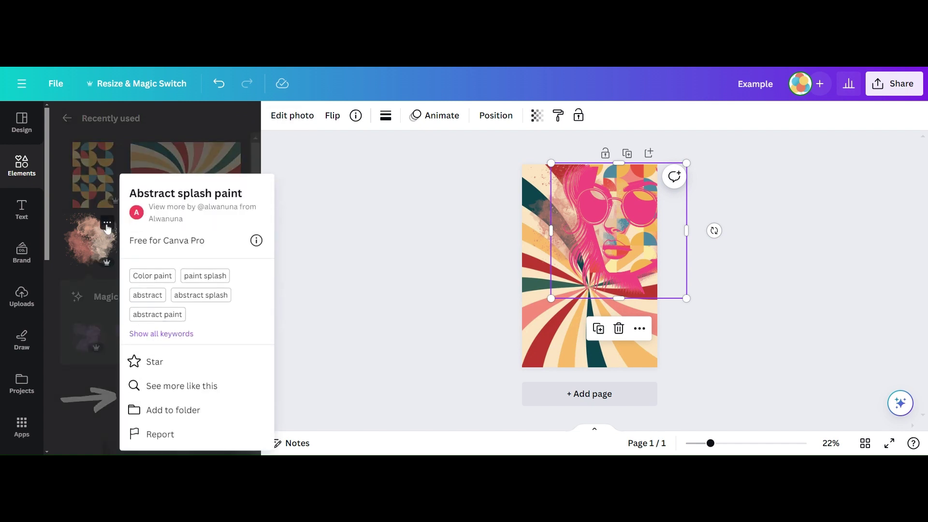
{"action": "left_click", "coordinate": [107, 226]}
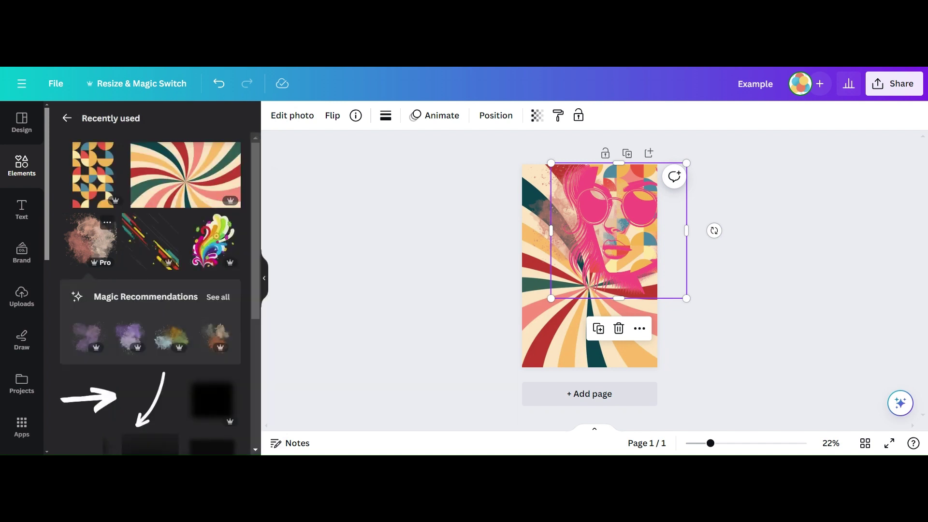
{"action": "left_click", "coordinate": [116, 162]}
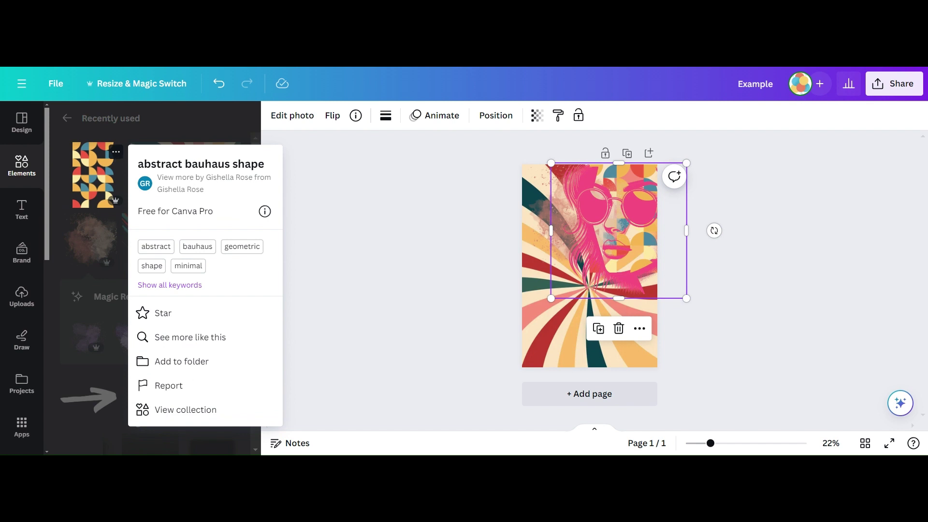
{"action": "left_click", "coordinate": [116, 157]}
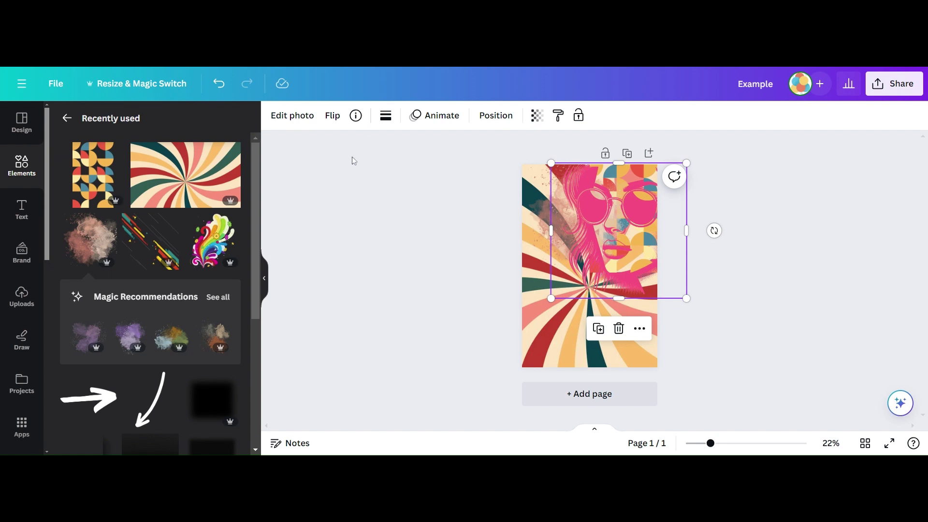
- Apply the Lavender duotone effect to the duplicated portrait
{"action": "left_click", "coordinate": [295, 123]}
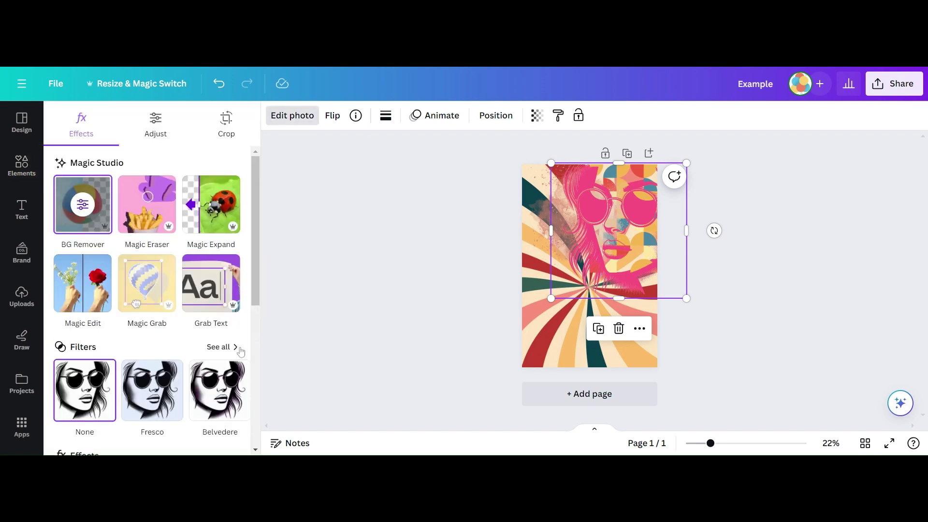
{"action": "scroll", "coordinate": [241, 352], "scroll_direction": "down", "scroll_amount": 5}
{"action": "left_click", "coordinate": [205, 236]}
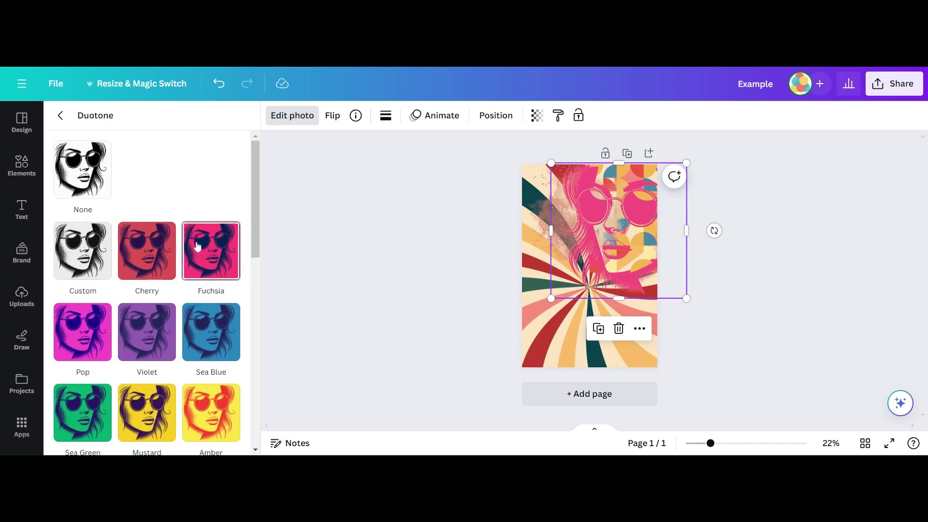
{"action": "scroll", "coordinate": [174, 265], "scroll_direction": "down", "scroll_amount": 5}
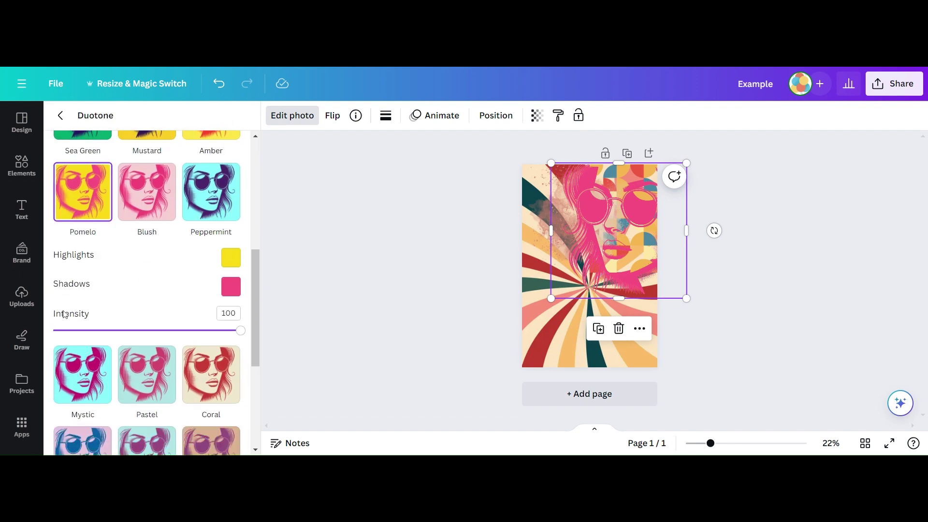
{"action": "scroll", "coordinate": [58, 318], "scroll_direction": "down", "scroll_amount": 2}
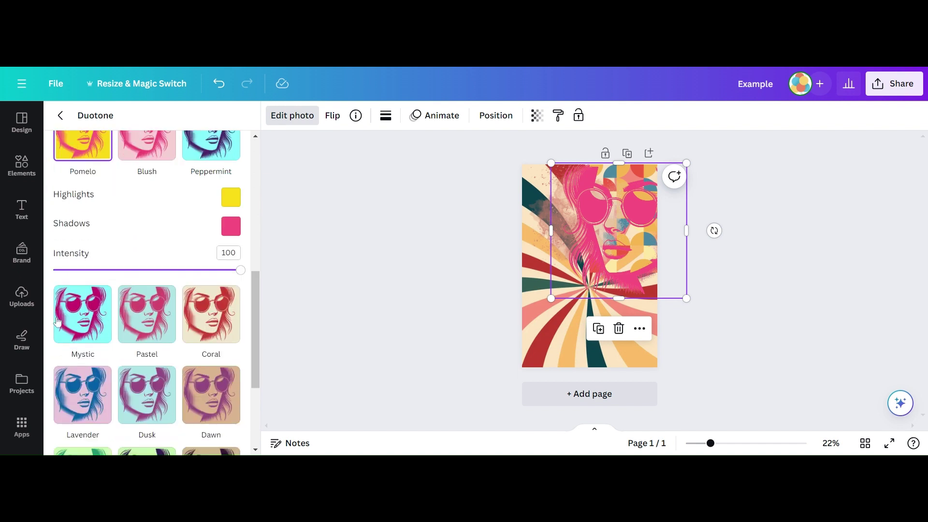
{"action": "left_click", "coordinate": [69, 404]}
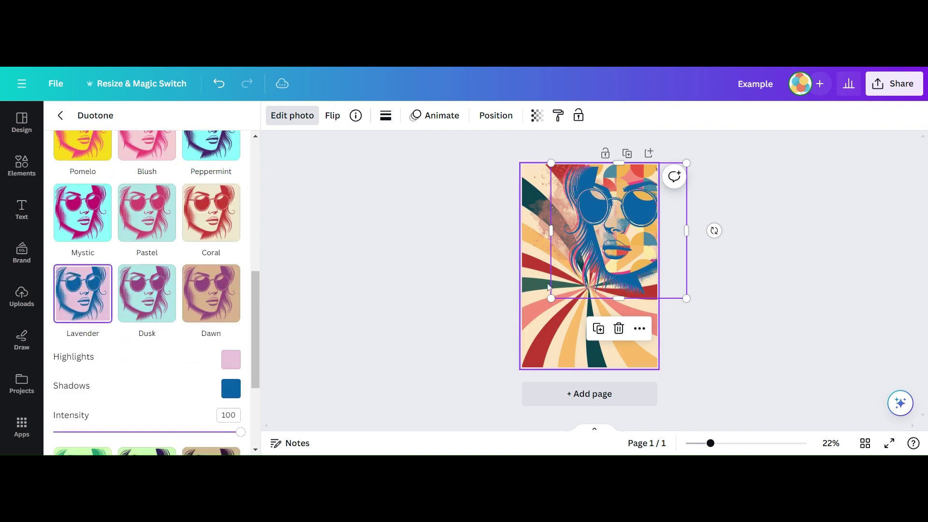
- Duplicate the Lavender portrait and apply the Fuchsia duotone effect to the copy
{"action": "left_click", "coordinate": [595, 332]}
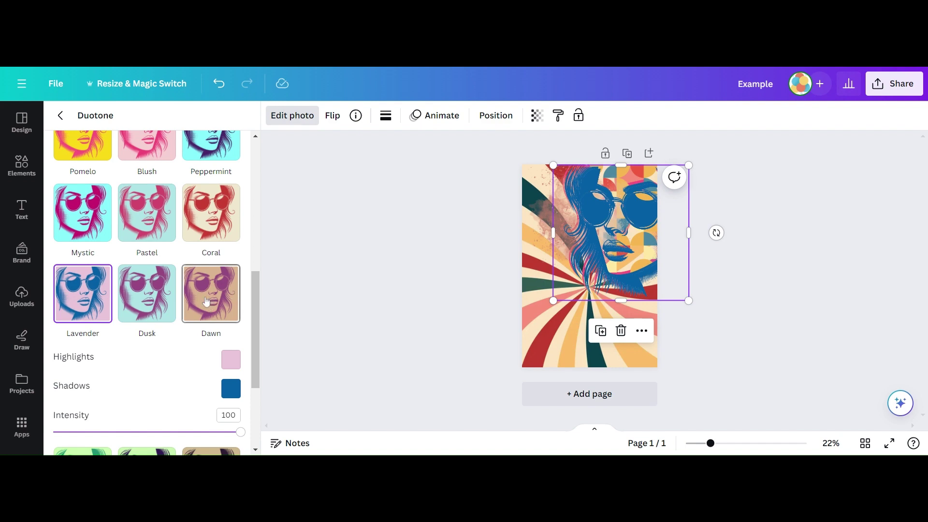
{"action": "scroll", "coordinate": [206, 301], "scroll_direction": "up", "scroll_amount": 5}
{"action": "scroll", "coordinate": [206, 300], "scroll_direction": "up", "scroll_amount": 3}
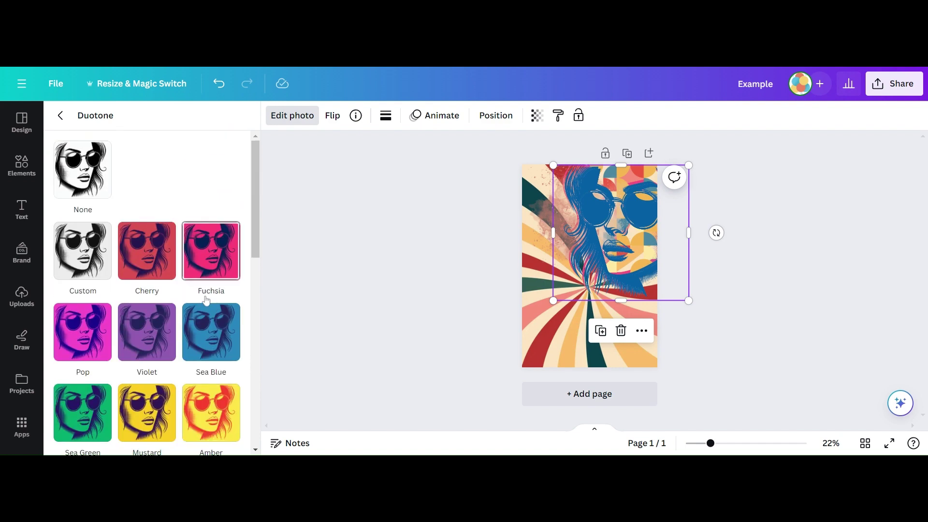
{"action": "left_click", "coordinate": [220, 261]}
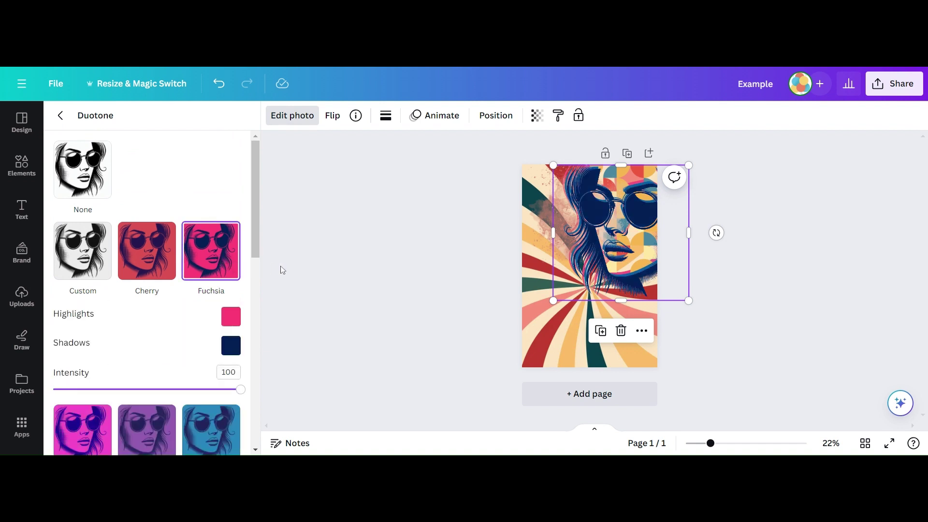
{"action": "key", "text": "Escape"}
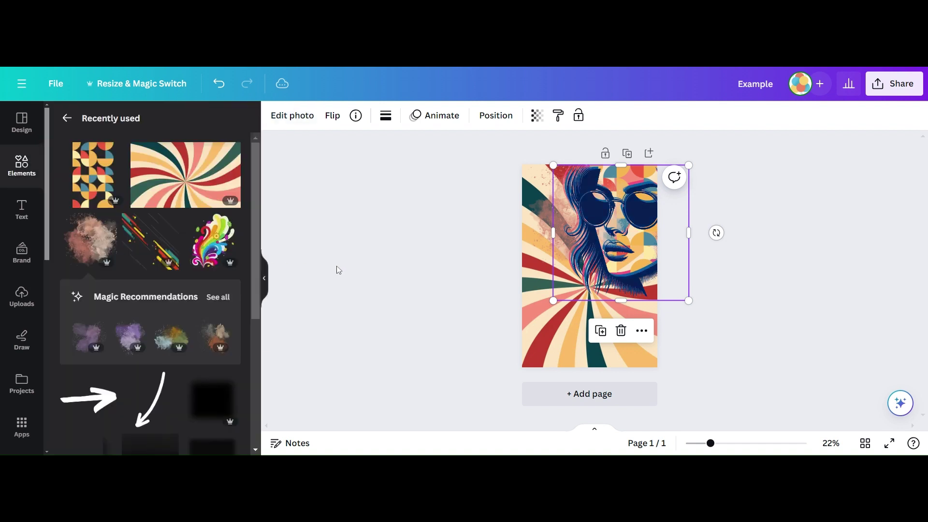
- Add the recently used abstract background element with diagonal streaks and enlarge it from the page's upper-left corner to the full page height
{"action": "mouse_move", "coordinate": [166, 252]}
{"action": "left_click", "coordinate": [169, 224]}
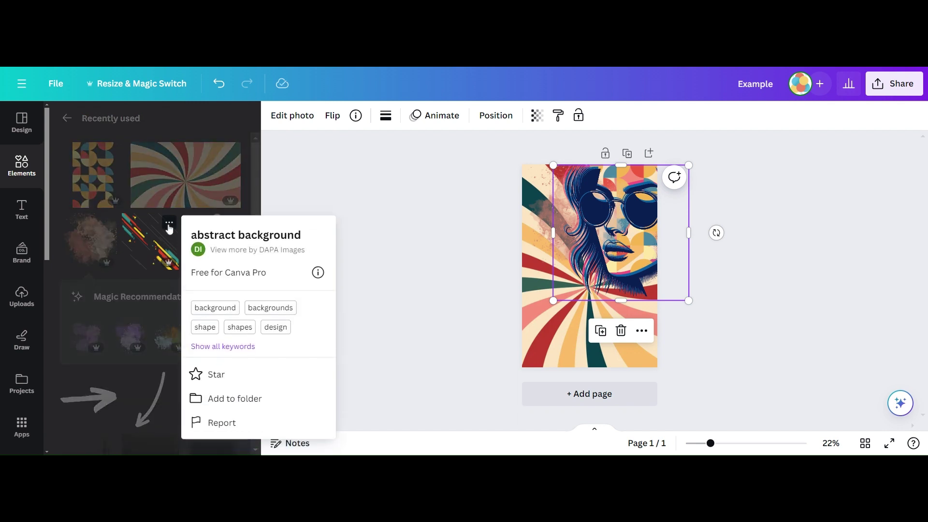
{"action": "left_click", "coordinate": [146, 236]}
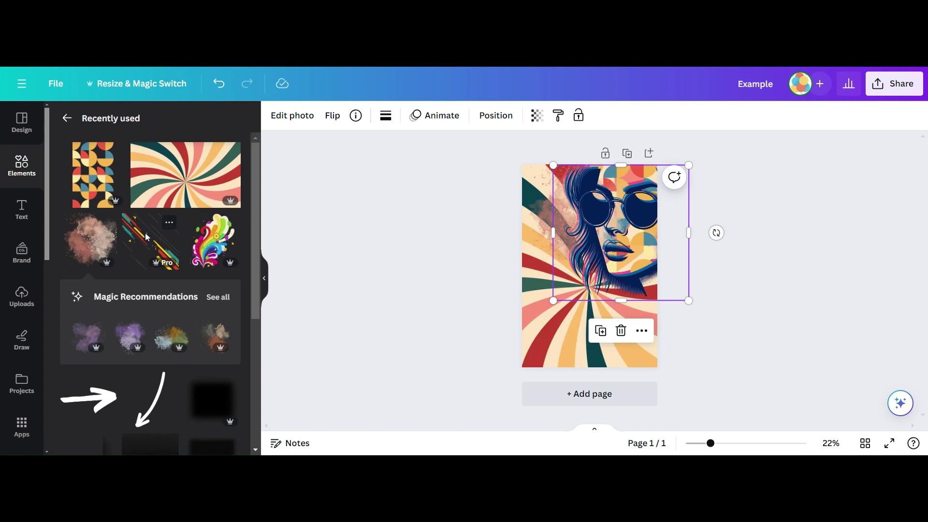
{"action": "left_click", "coordinate": [147, 240]}
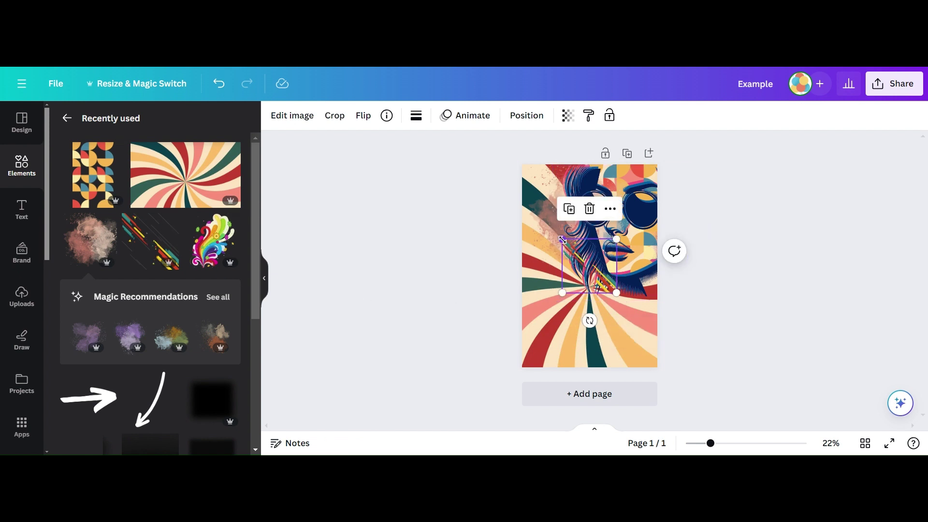
{"action": "left_click_drag", "start_coordinate": [560, 238], "coordinate": [500, 224]}
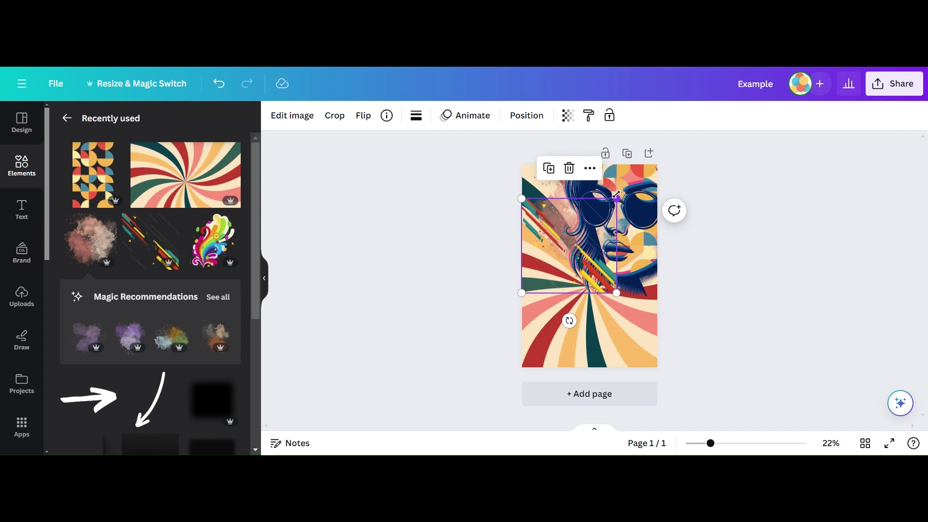
{"action": "left_click_drag", "start_coordinate": [616, 196], "coordinate": [655, 178]}
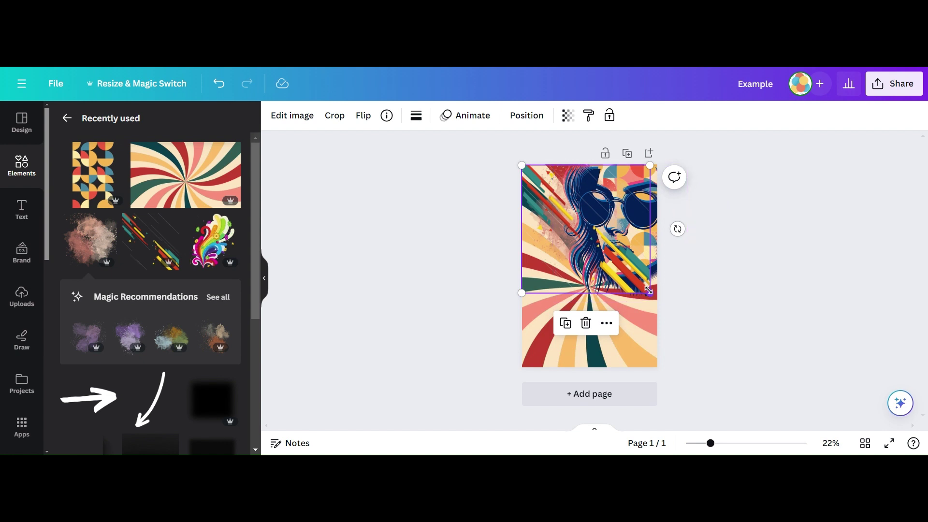
{"action": "left_click_drag", "start_coordinate": [649, 291], "coordinate": [724, 367]}
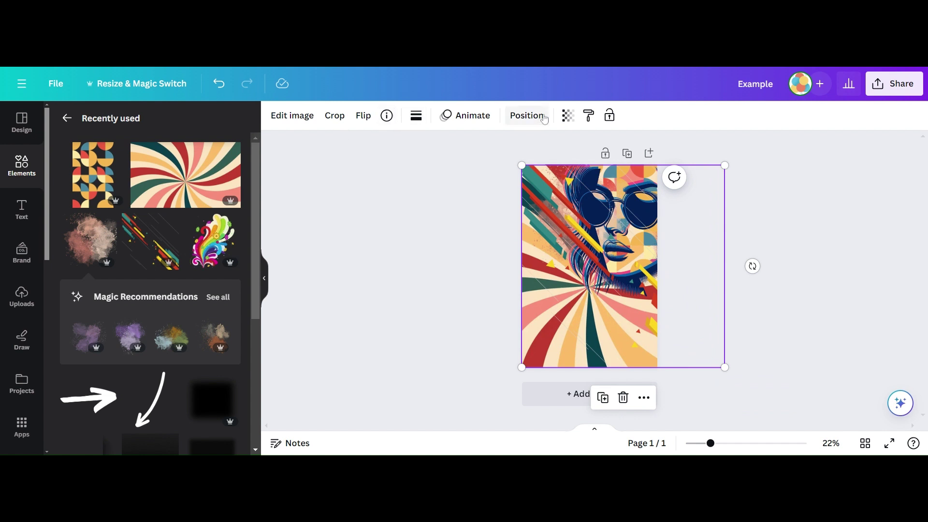
- Send the diagonal streaks one layer backward, behind the Fuchsia portrait
{"action": "left_click", "coordinate": [525, 118]}
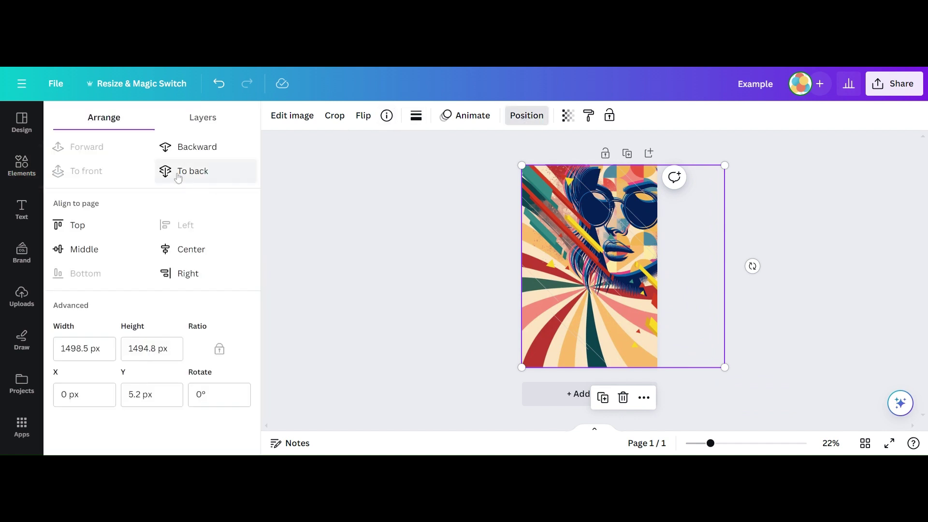
{"action": "left_click", "coordinate": [175, 148]}
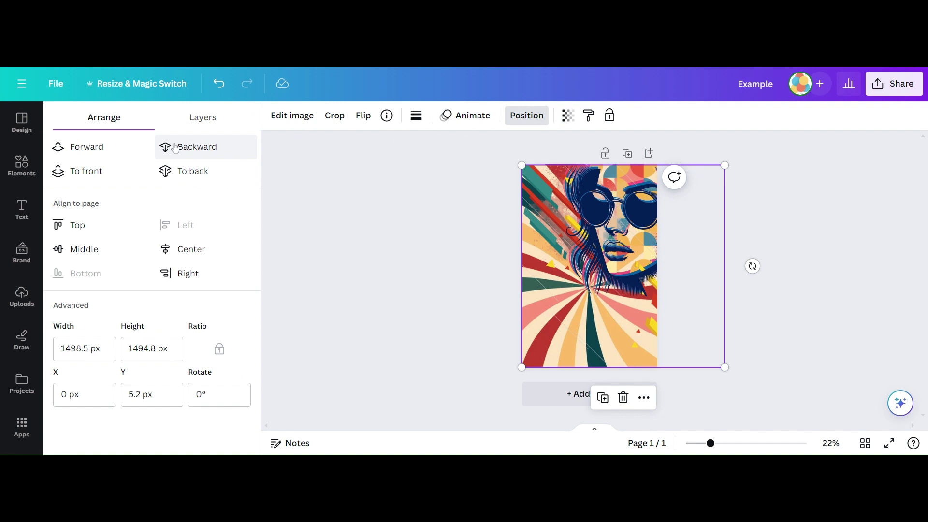
{"action": "left_click", "coordinate": [325, 251]}
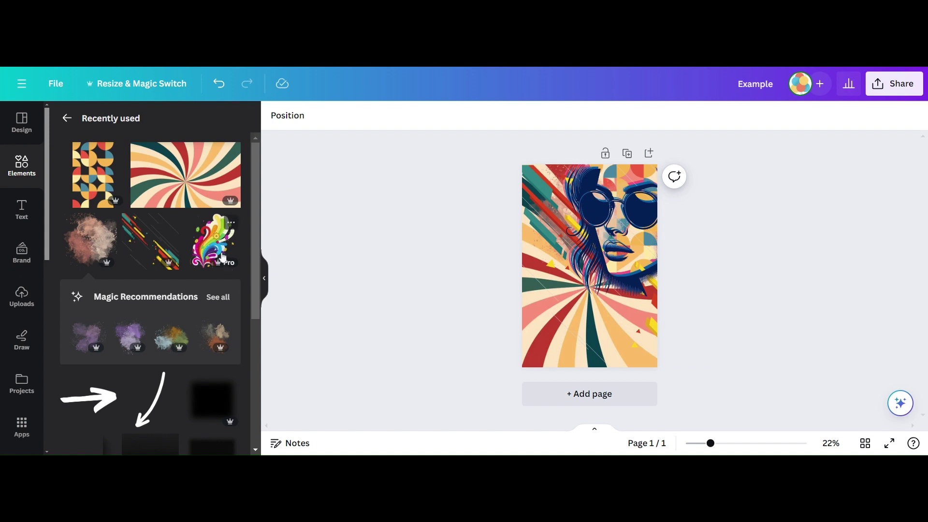
- Add the Floral Rainbow Design Element to the page and rotate it to -90°
{"action": "left_click", "coordinate": [232, 225]}
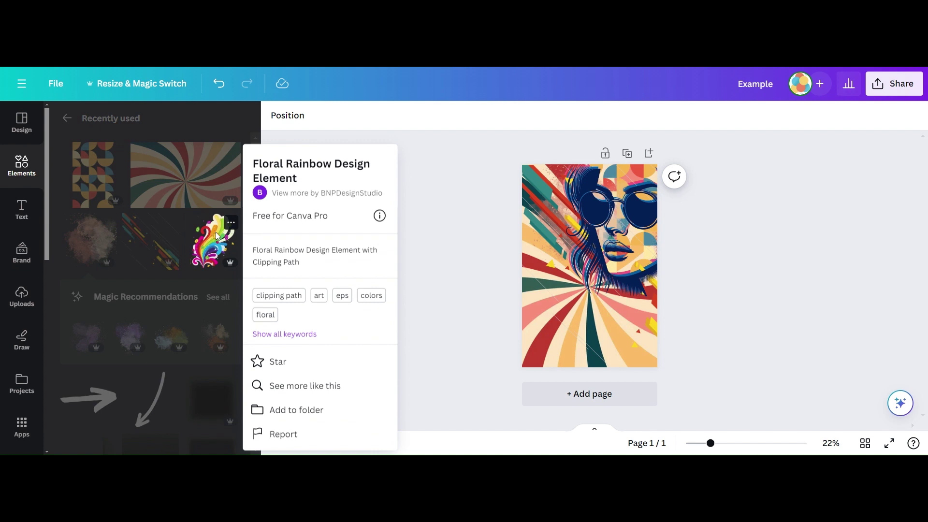
{"action": "key", "text": "Escape"}
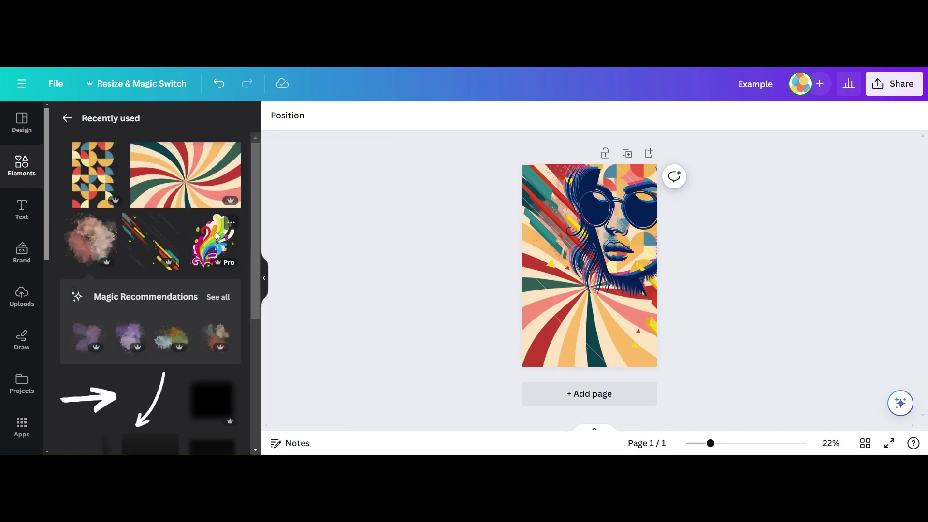
{"action": "left_click", "coordinate": [216, 236]}
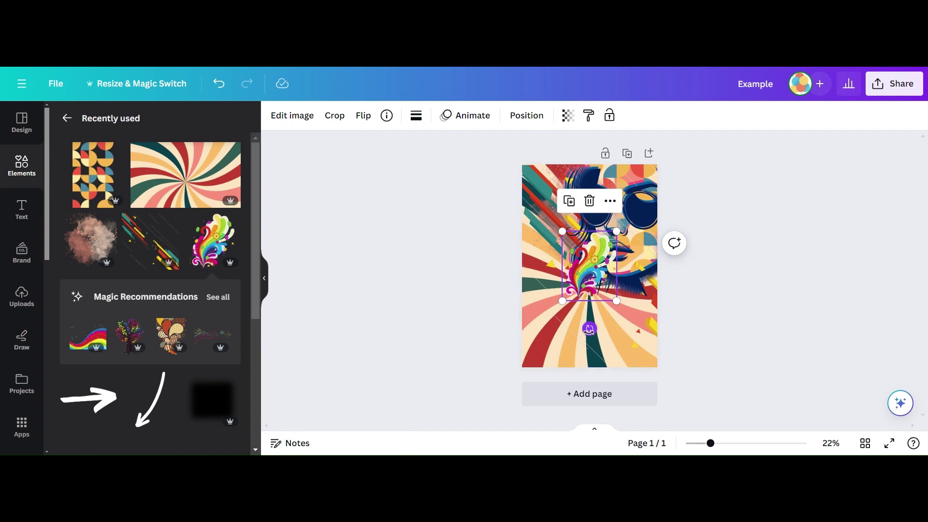
{"action": "left_click_drag", "start_coordinate": [588, 330], "coordinate": [606, 320]}
{"action": "left_click_drag", "start_coordinate": [624, 304], "coordinate": [631, 277]}
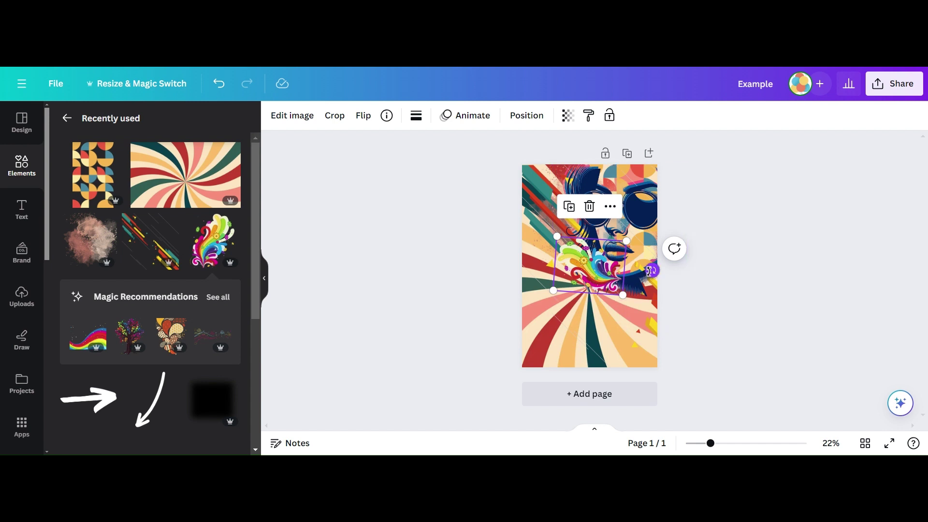
{"action": "left_click_drag", "start_coordinate": [651, 269], "coordinate": [652, 266]}
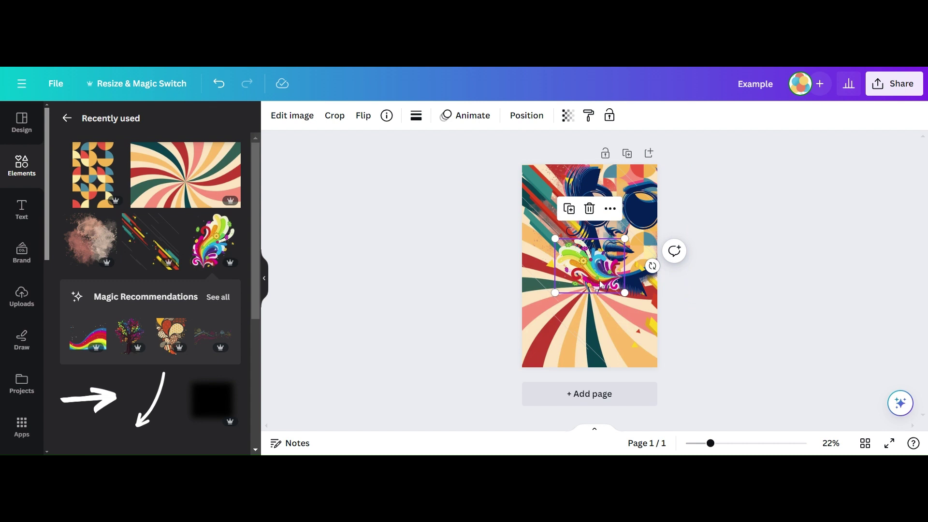
- Enlarge the floral rainbow to the full page width across the page's lower half and send it one layer backward
{"action": "left_click_drag", "start_coordinate": [600, 285], "coordinate": [505, 340]}
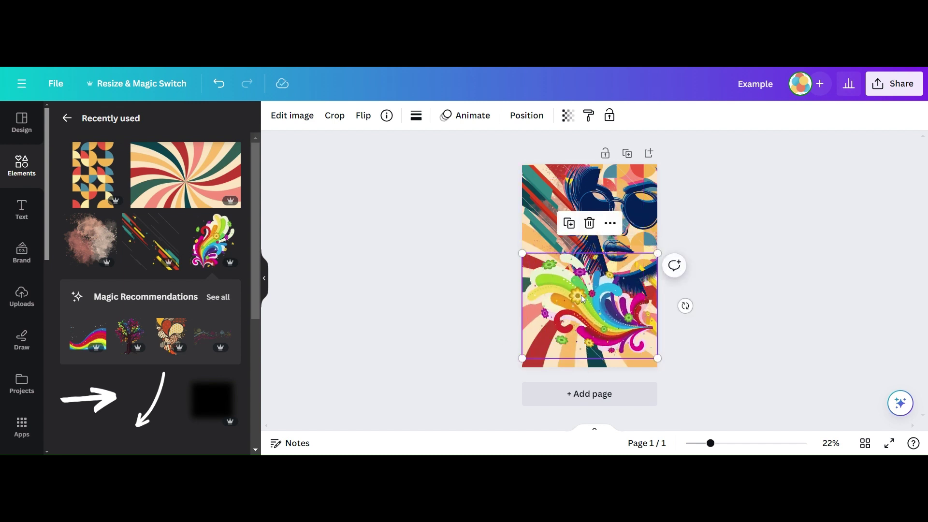
{"action": "mouse_move", "coordinate": [580, 297]}
{"action": "left_mouse_down"}
{"action": "mouse_move", "coordinate": [589, 282]}
{"action": "mouse_move", "coordinate": [582, 286]}
{"action": "left_mouse_up"}
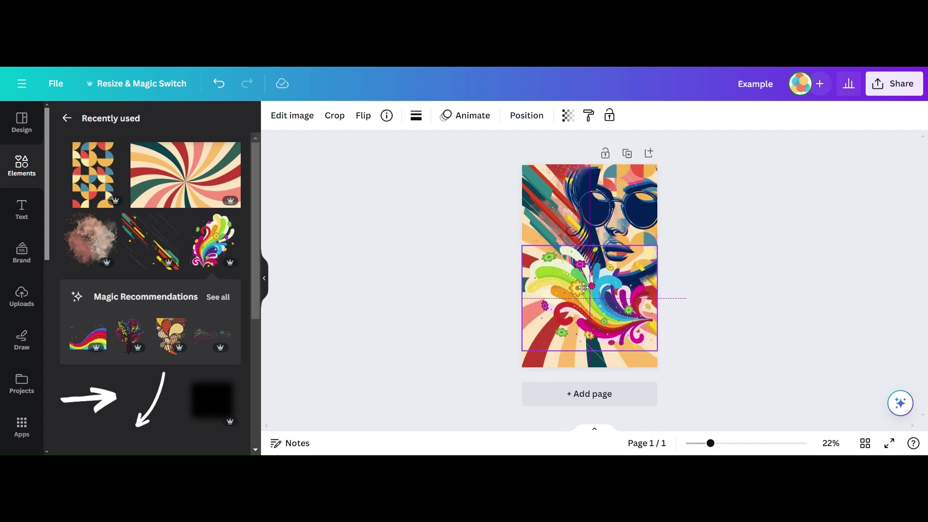
{"action": "left_click", "coordinate": [527, 119]}
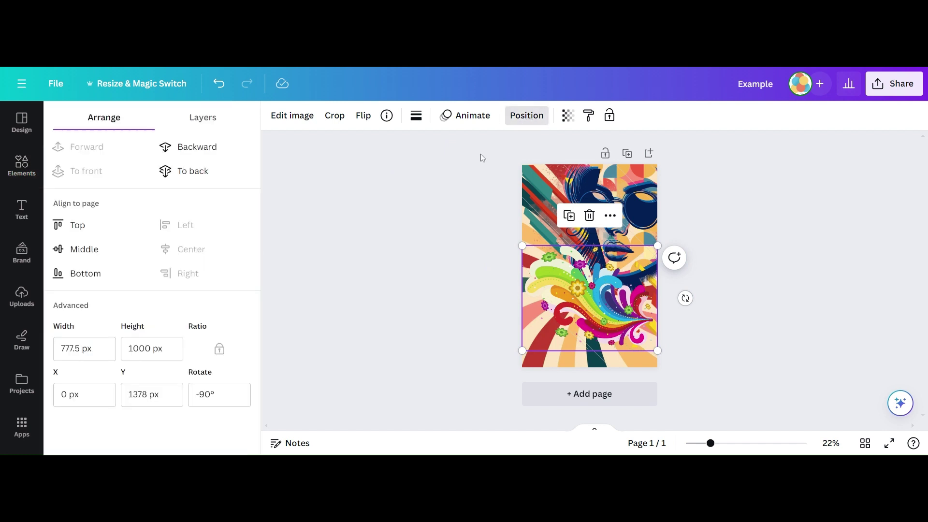
{"action": "left_click", "coordinate": [196, 147]}
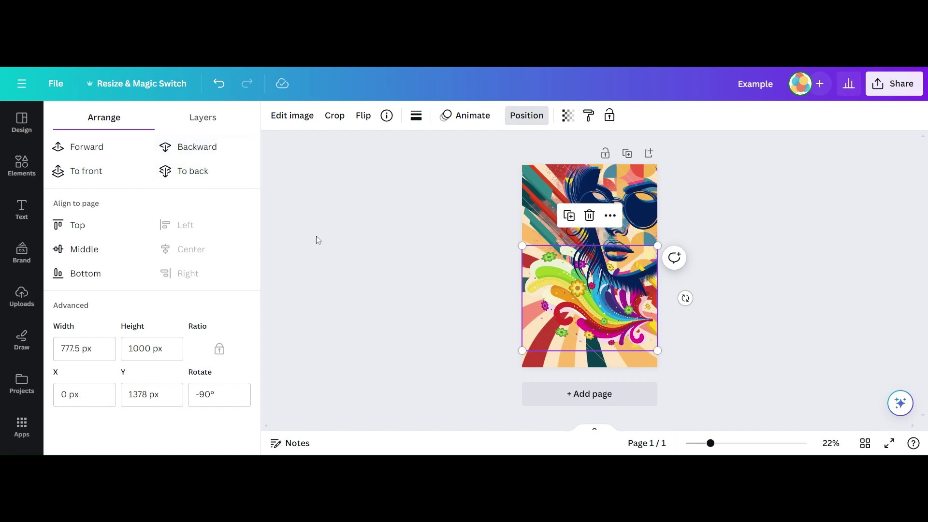
{"action": "left_click", "coordinate": [350, 243]}
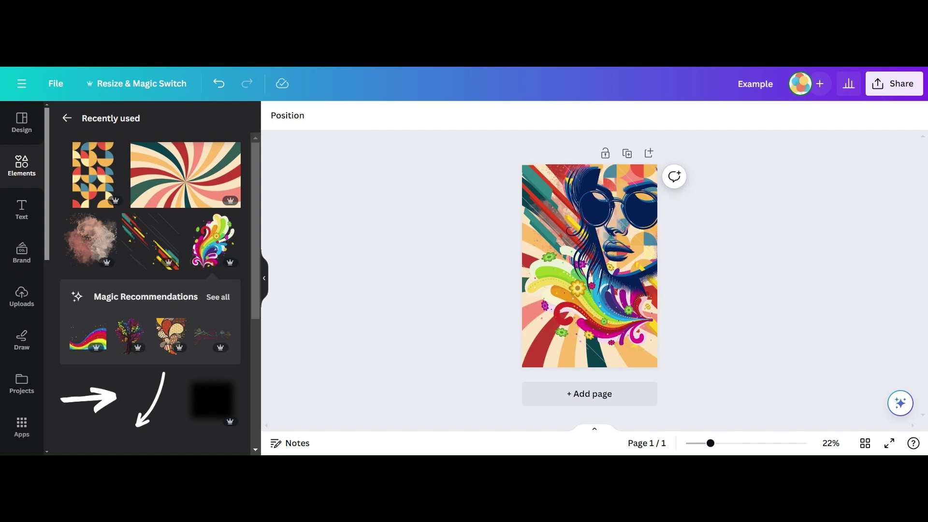
- Try sending the floral rainbow to the bottom of the layer stack and bringing it forward to just beneath the Lavender portrait
{"action": "left_click", "coordinate": [757, 443]}
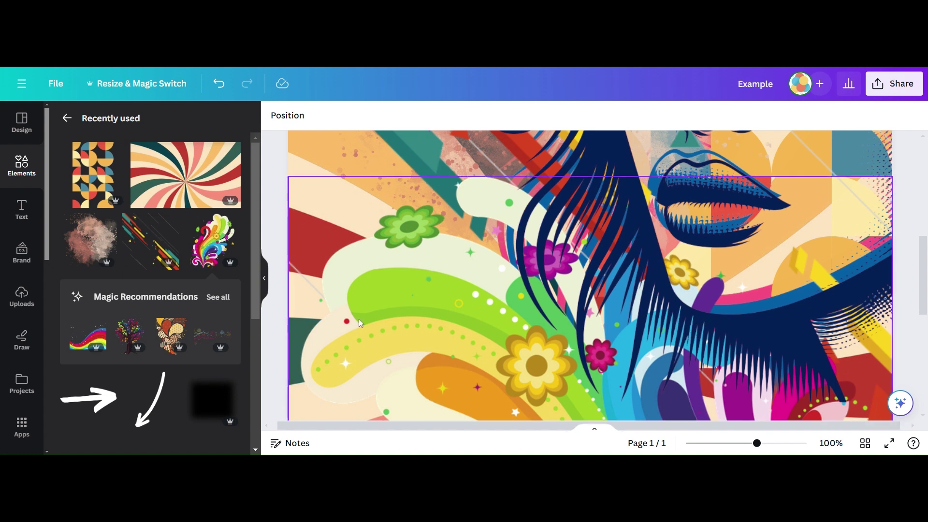
{"action": "left_click", "coordinate": [327, 304]}
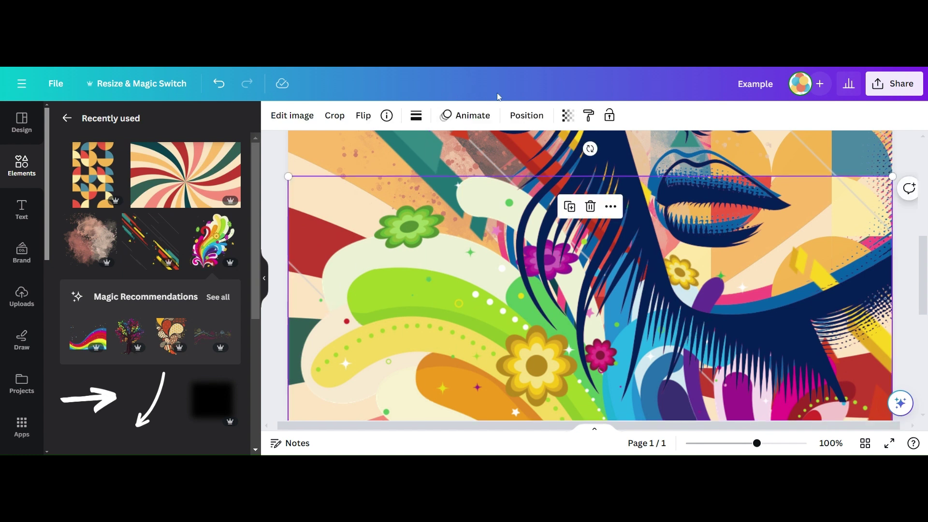
{"action": "left_click", "coordinate": [519, 118]}
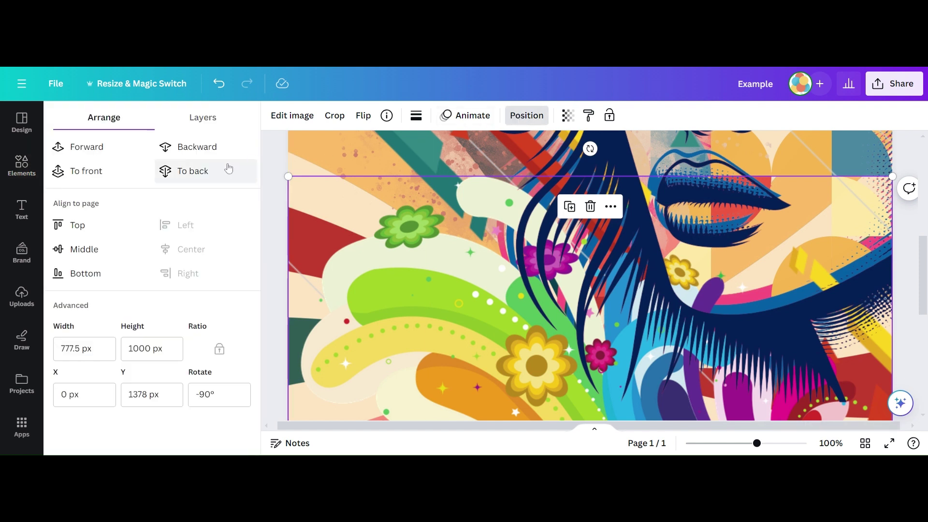
{"action": "left_click", "coordinate": [214, 153]}
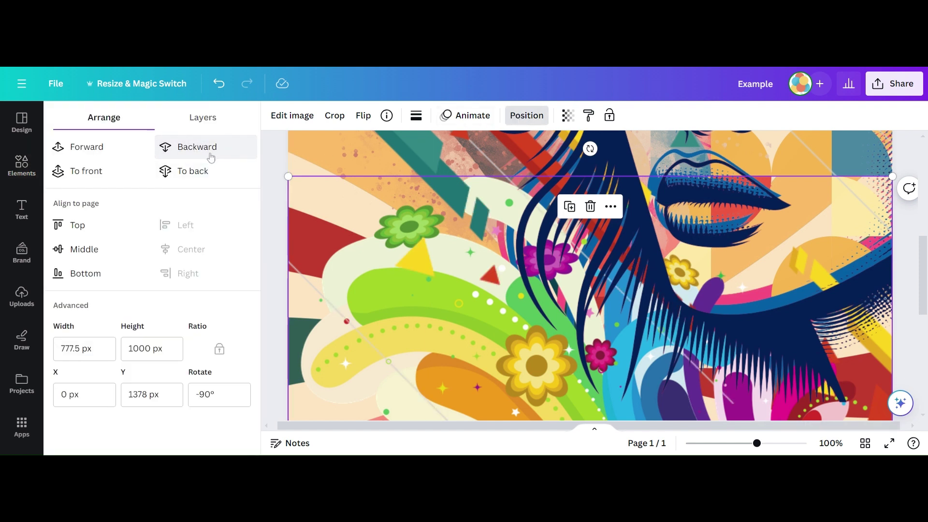
{"action": "left_click", "coordinate": [211, 157]}
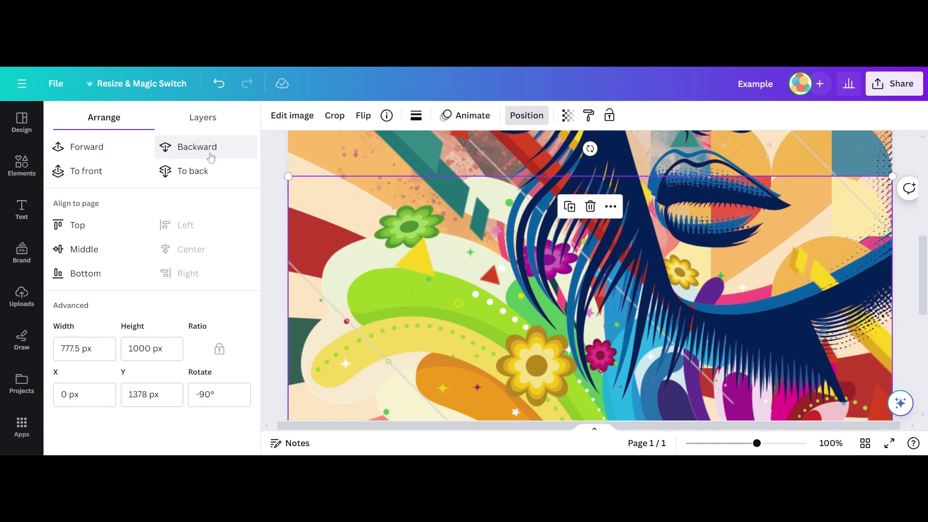
{"action": "left_click", "coordinate": [211, 157]}
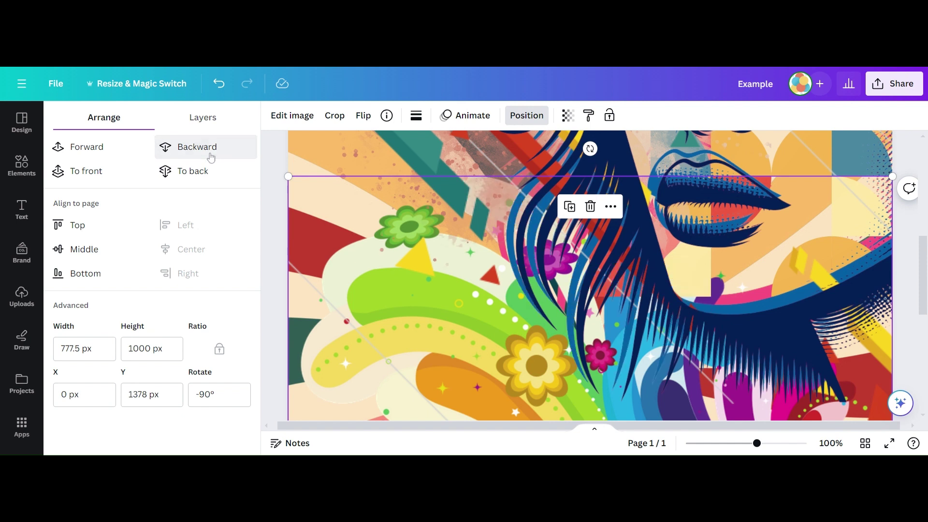
{"action": "left_click", "coordinate": [211, 157]}
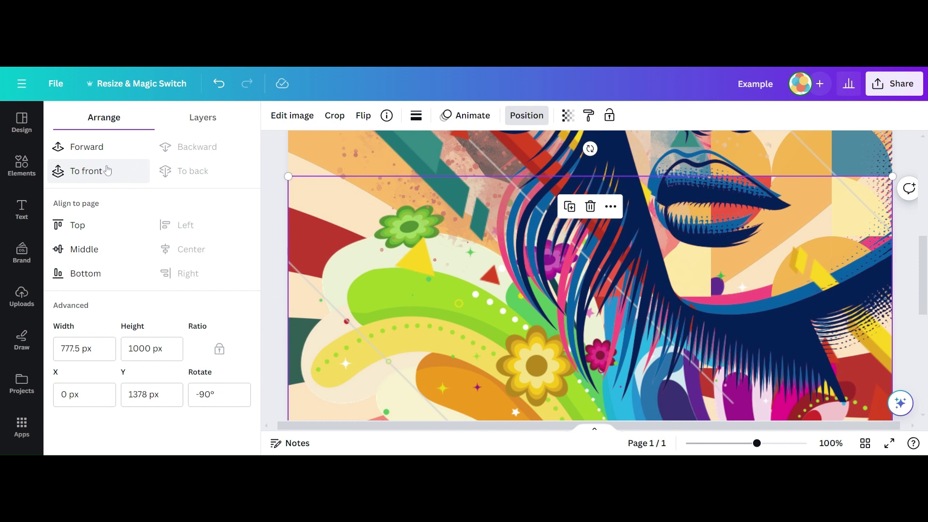
{"action": "left_click", "coordinate": [88, 150]}
{"action": "left_click", "coordinate": [88, 150]}
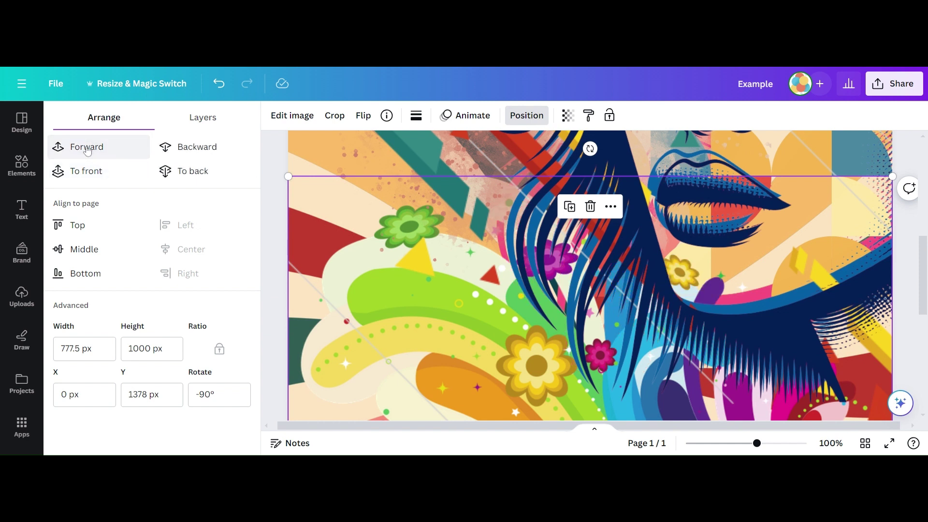
{"action": "left_click", "coordinate": [87, 150]}
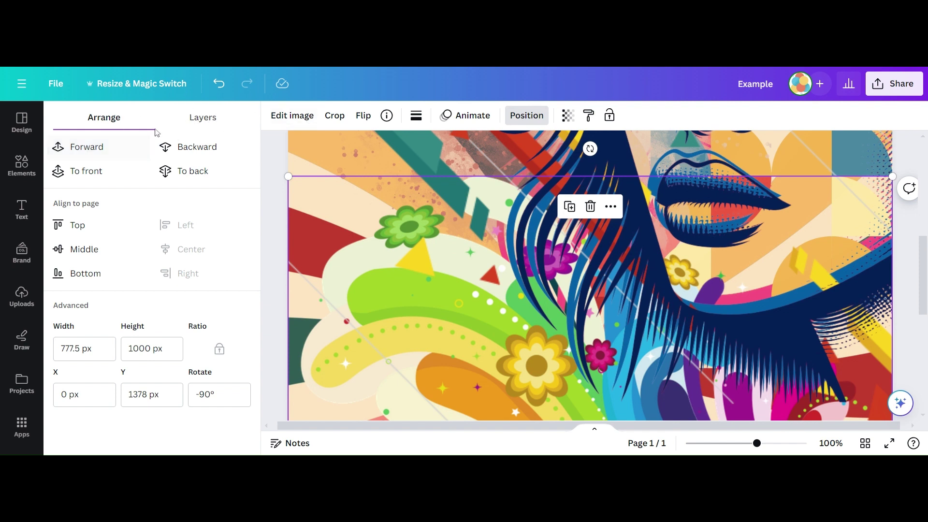
- Reorder the layers so the Lavender portrait sits above the diagonal streaks and the floral rainbow directly beneath the Fuchsia portrait
{"action": "left_click", "coordinate": [189, 124]}
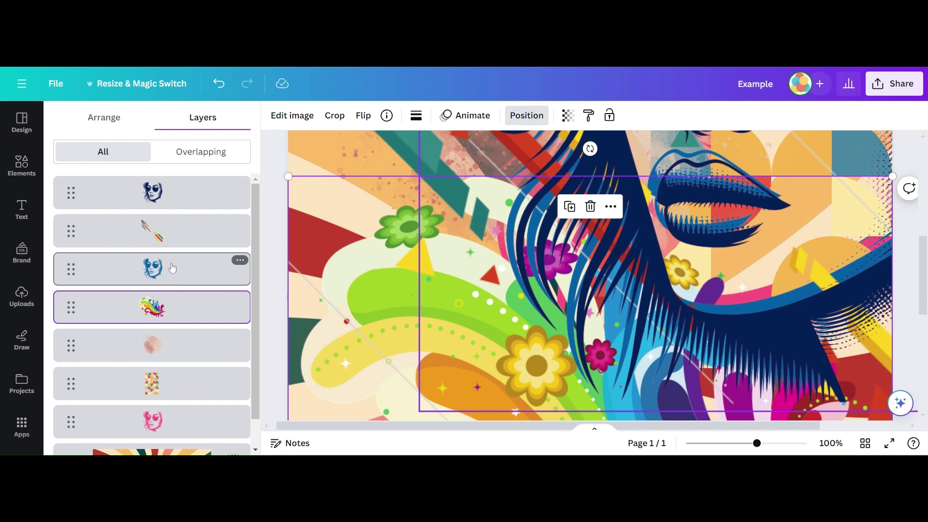
{"action": "left_click_drag", "start_coordinate": [165, 270], "coordinate": [170, 225]}
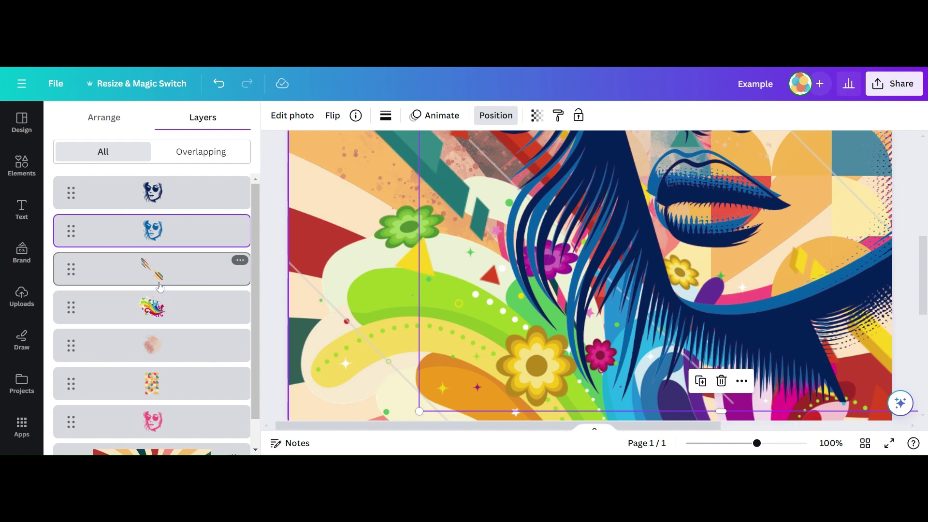
{"action": "scroll", "coordinate": [160, 289], "scroll_direction": "down", "scroll_amount": 1}
{"action": "left_click_drag", "start_coordinate": [160, 289], "coordinate": [171, 220]}
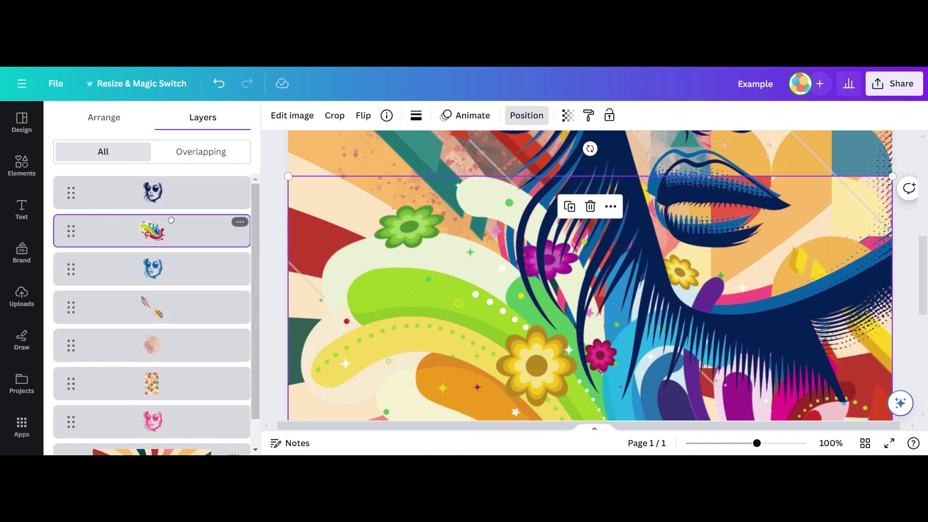
{"action": "scroll", "coordinate": [227, 265], "scroll_direction": "down", "scroll_amount": 1}
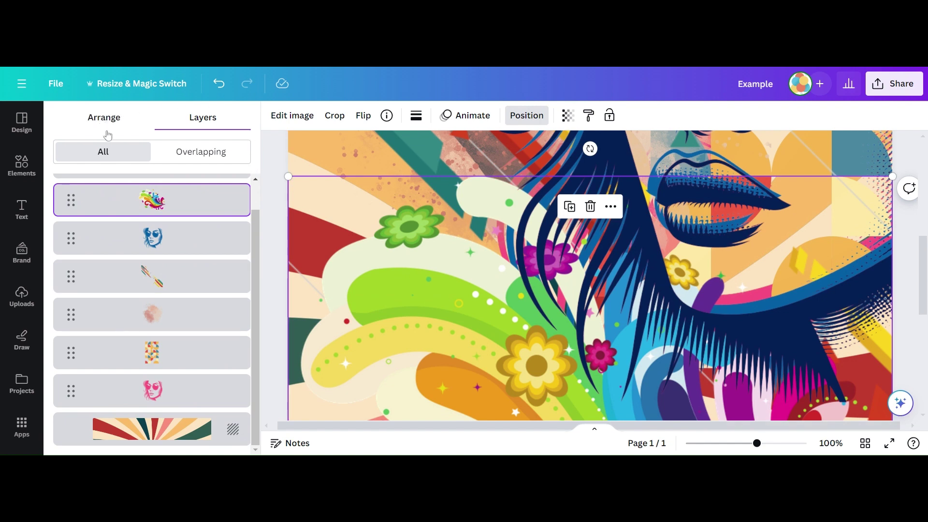
{"action": "left_click", "coordinate": [740, 443]}
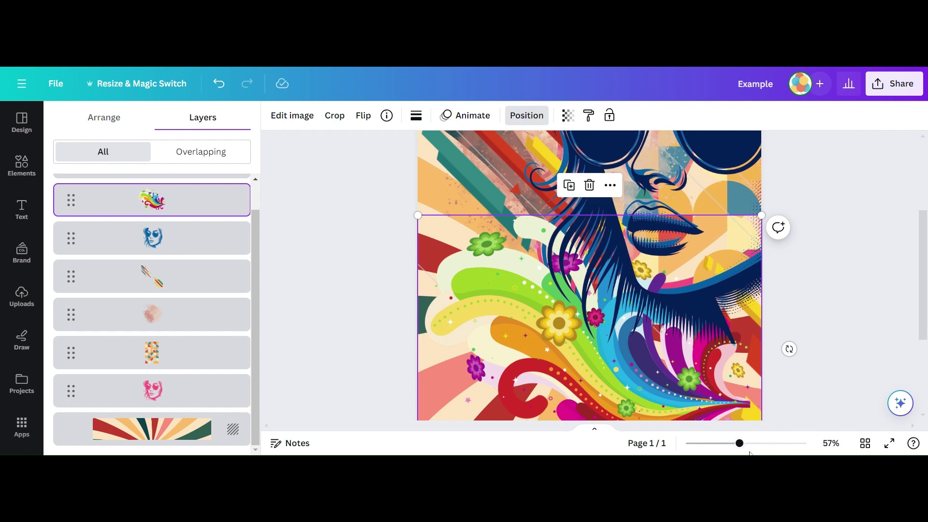
{"action": "left_click_drag", "start_coordinate": [741, 447], "coordinate": [714, 454]}
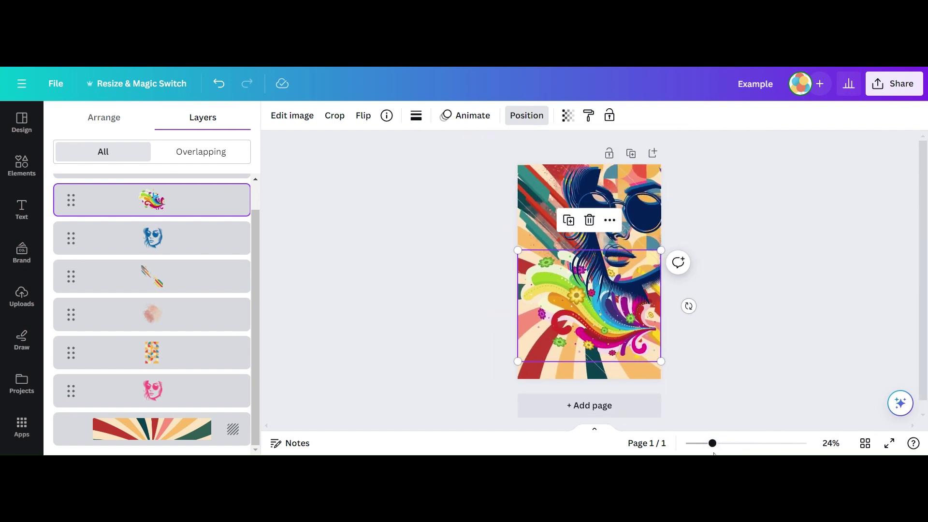
{"action": "key", "text": "Escape"}
{"action": "left_click", "coordinate": [776, 322]}
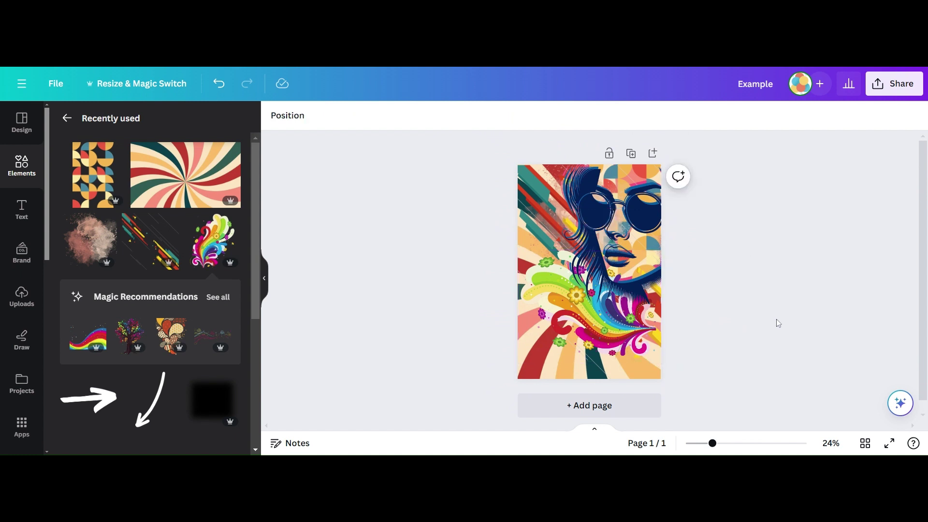